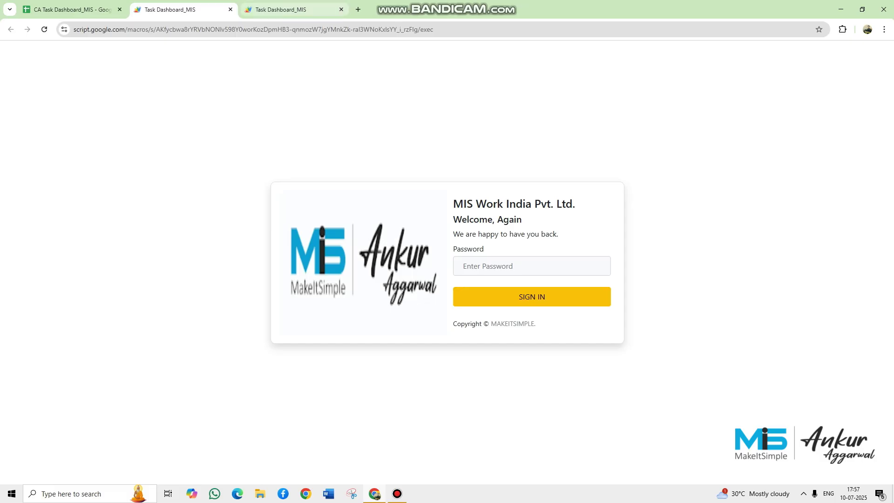
- Switch from the web app sign-in page to the CA Task Dashboard_MIS spreadsheet tab
left_click(73, 10)
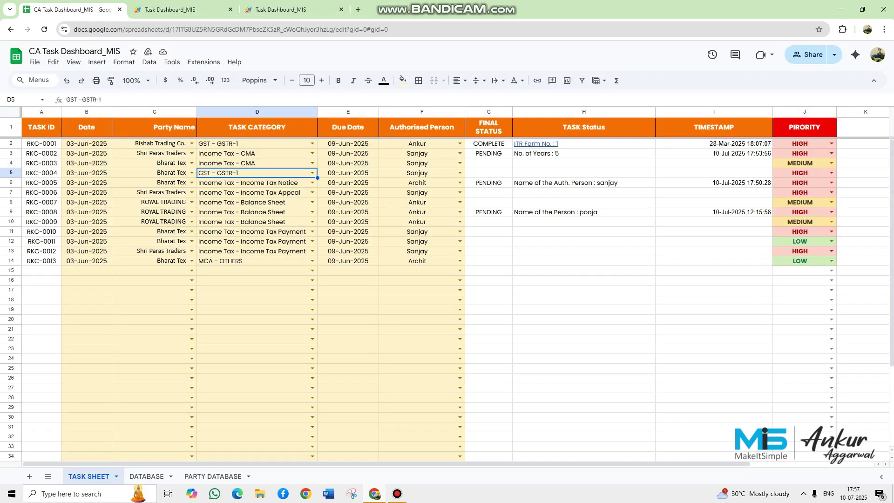
- On the DATABASE sheet, highlight the user, password, department, description, data type and dropdown/mandatory columns
left_click(146, 475)
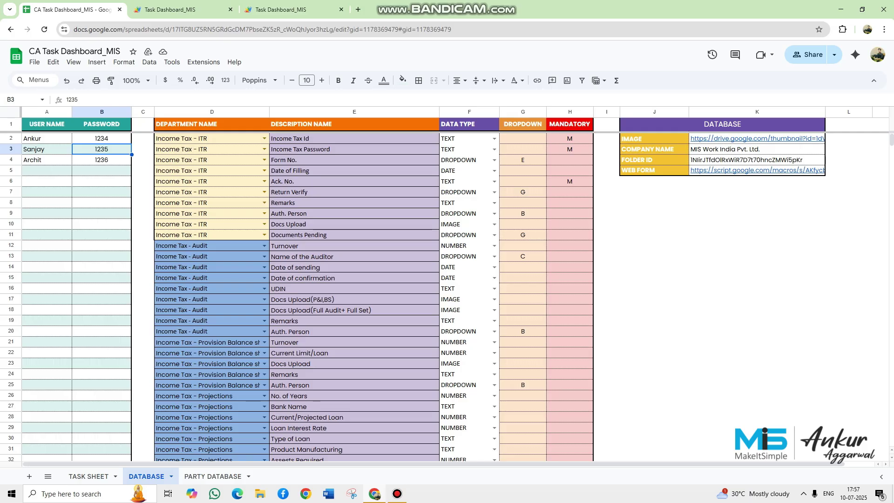
left_click_drag(46, 139, 47, 192)
left_click_drag(102, 138, 102, 181)
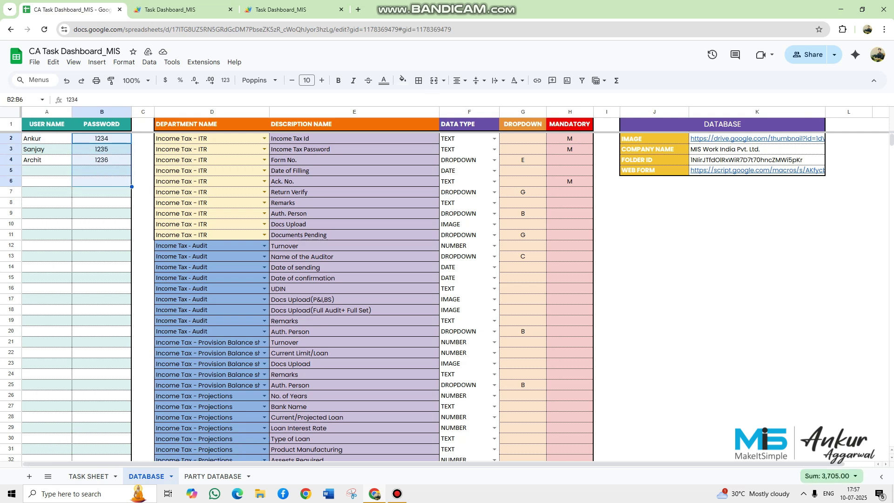
left_click_drag(212, 139, 212, 224)
left_click_drag(345, 139, 344, 234)
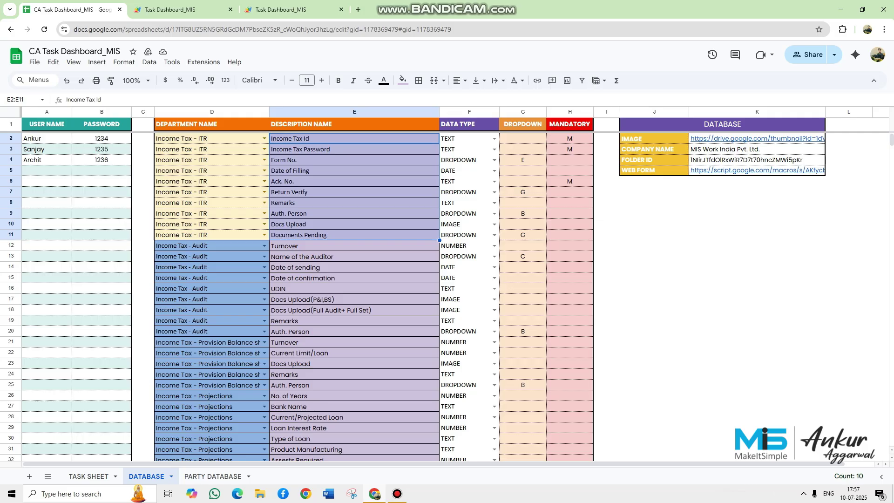
left_click_drag(469, 139, 469, 213)
left_click_drag(523, 139, 261, 245)
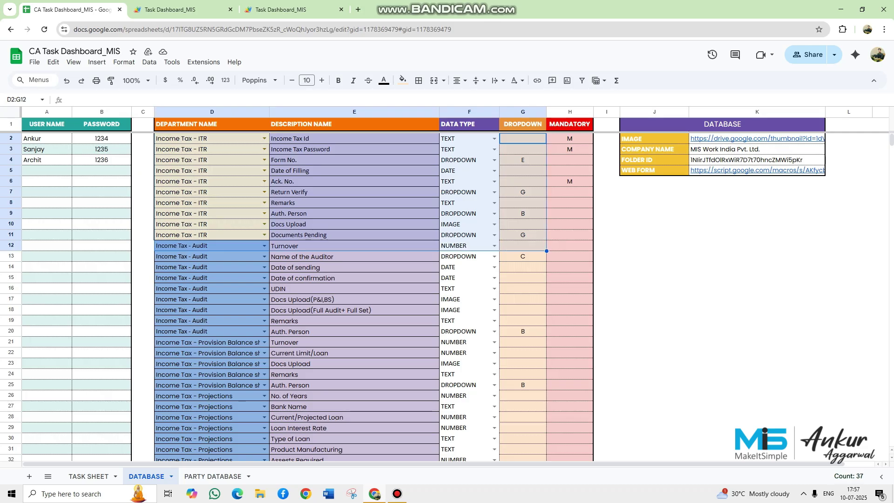
- Select the Income Tax - ITR department rows together with their field descriptions and details
left_click(223, 181)
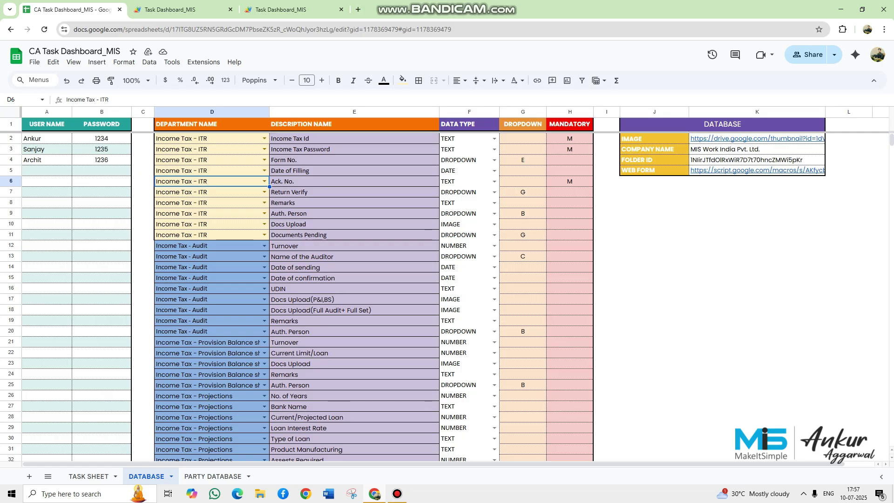
left_click(212, 138)
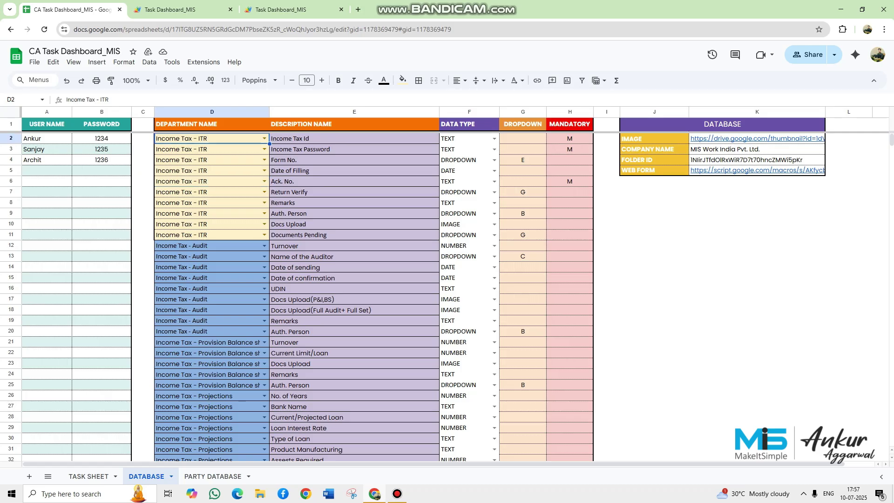
key("shift+Down")
key("shift+Down")
key("shift+Down")
key("shift+Down")
key("shift+Down")
key("shift+Down")
key("shift+Down")
key("shift+Down")
key("shift+Down")
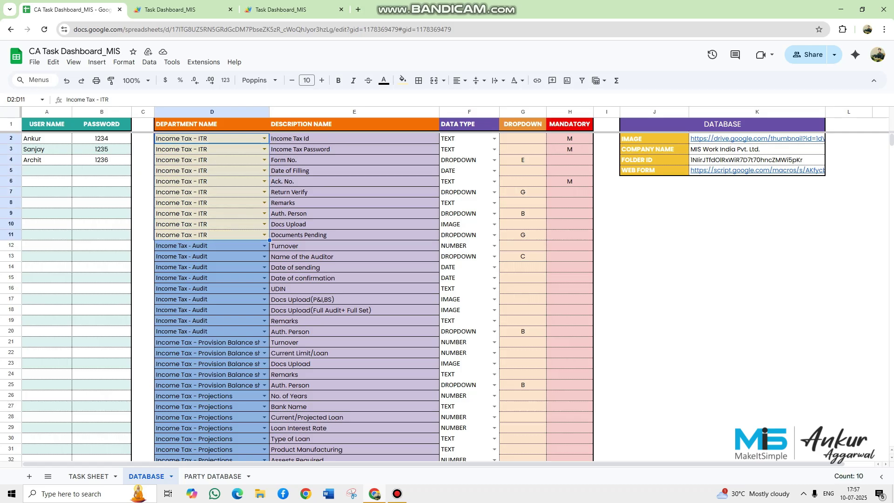
key("Right")
key("shift+Down")
key("shift+Down")
key("shift+Down")
key("shift+Down")
key("shift+Down")
key("shift+Down")
key("shift+Down")
key("shift+Down")
key("shift+Down")
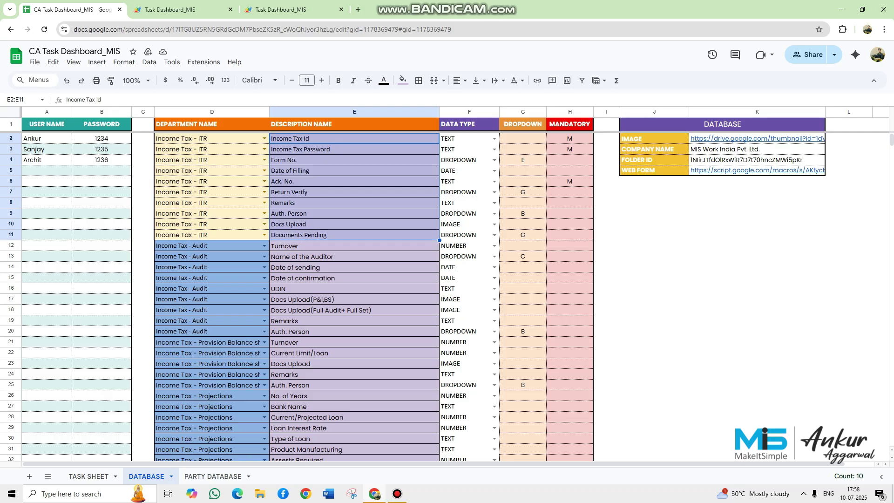
left_click(355, 235)
left_click_drag(354, 138, 354, 234)
left_click_drag(212, 138, 523, 234)
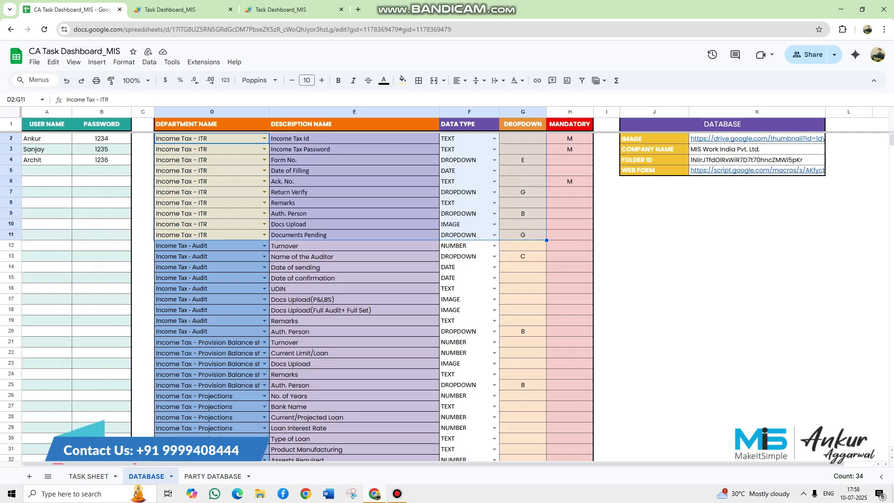
- Select the Income Tax - Audit rows across the department and description columns
left_click(211, 245)
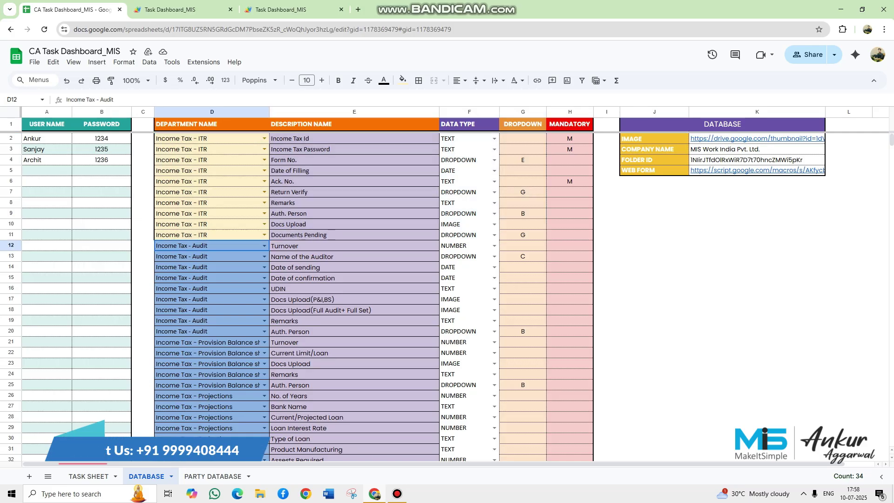
scroll(413, 291, "down", 2)
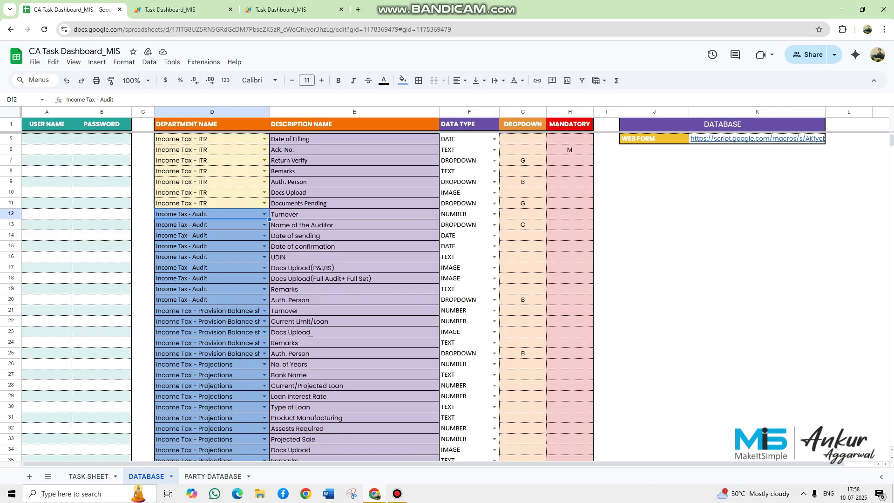
key("shift+Right")
key("shift+Down")
key("shift+Down")
key("shift+Down")
key("shift+Down")
key("shift+Down")
key("shift+Down")
key("shift+Down")
key("shift+Down")
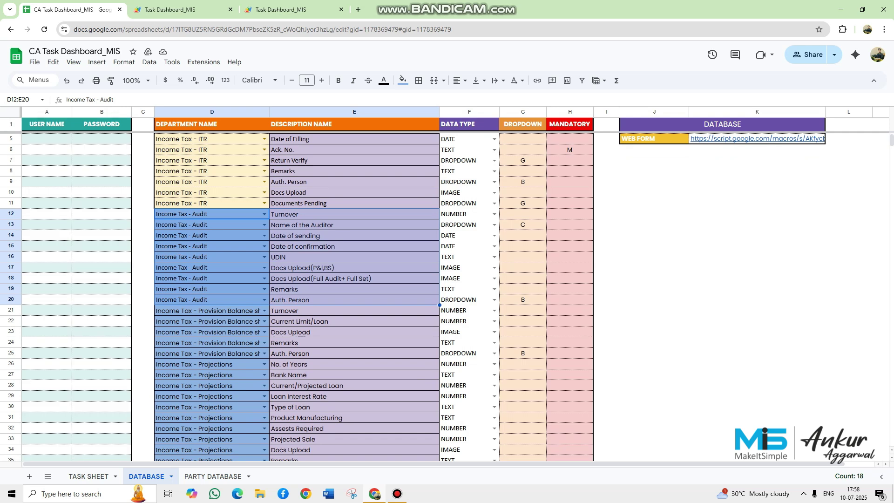
- Fill D12:E20 light green and review the Audit field descriptions such as Date of confirmation
left_click(402, 80)
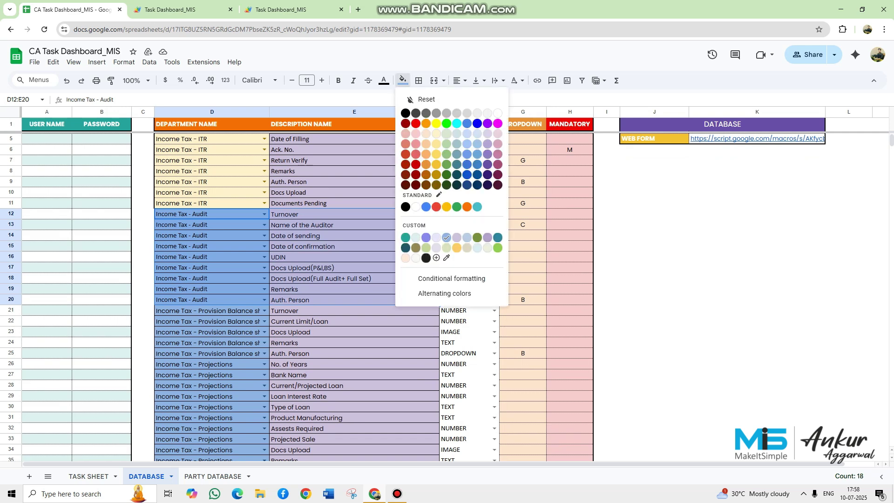
left_click(447, 134)
left_click_drag(344, 215, 345, 300)
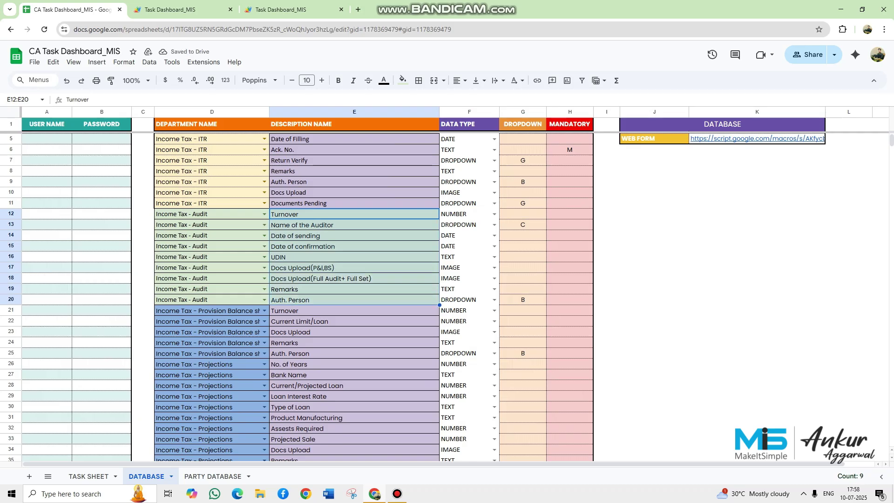
left_click(345, 268)
left_click(344, 246)
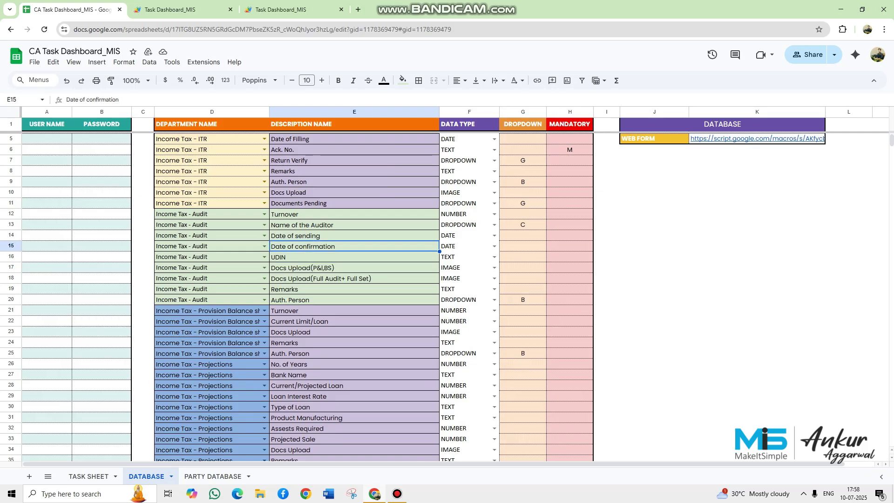
left_click_drag(345, 214, 345, 300)
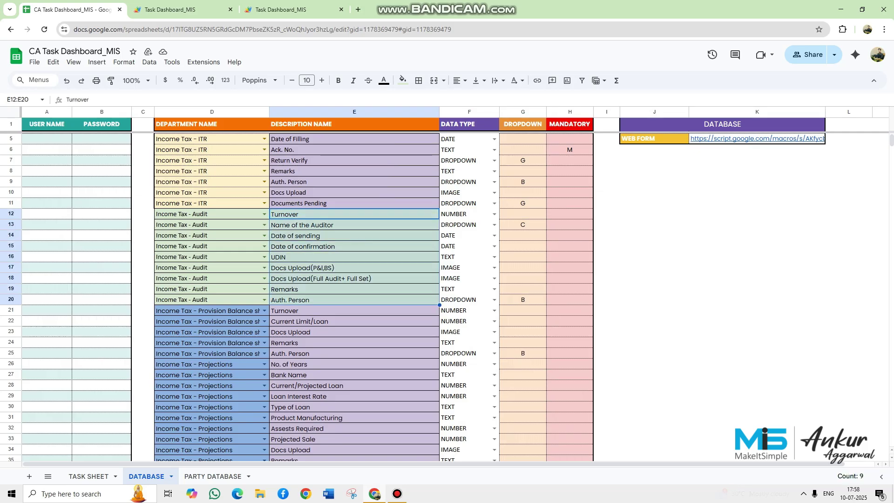
scroll(344, 299, "up", 1)
scroll(297, 296, "down", 4)
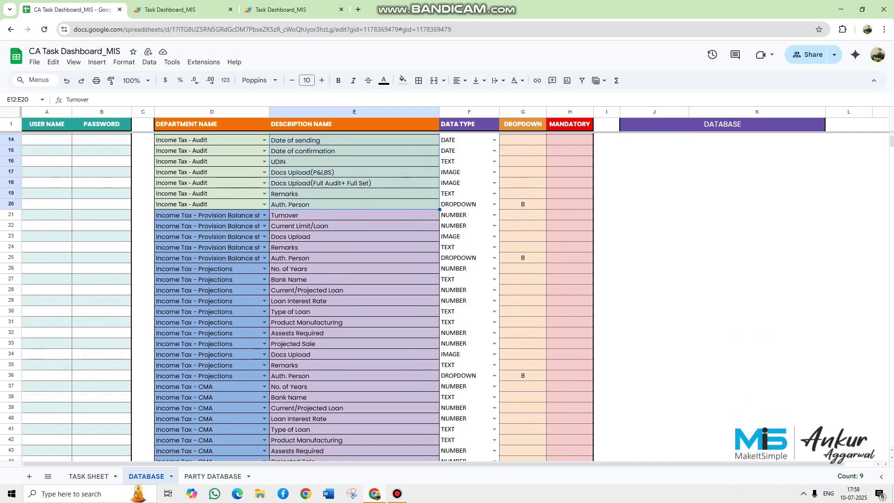
left_click(207, 215)
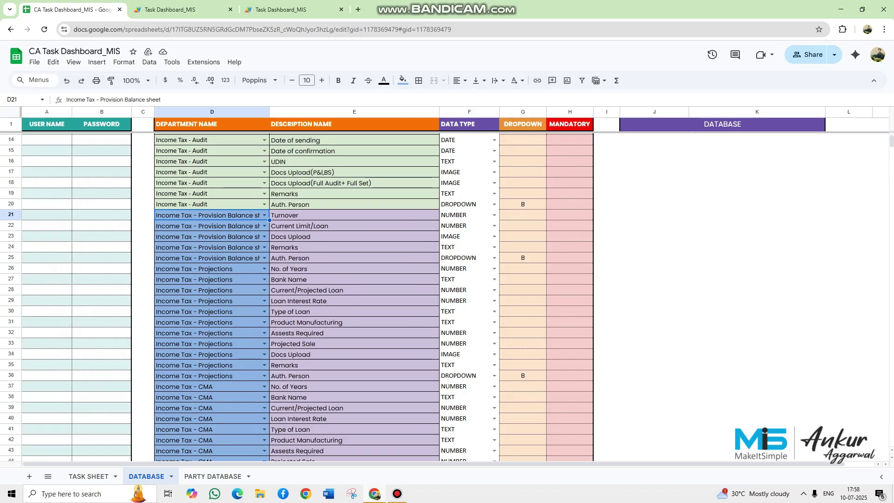
right_click(221, 290)
left_click(207, 269)
scroll(218, 265, "down", 2)
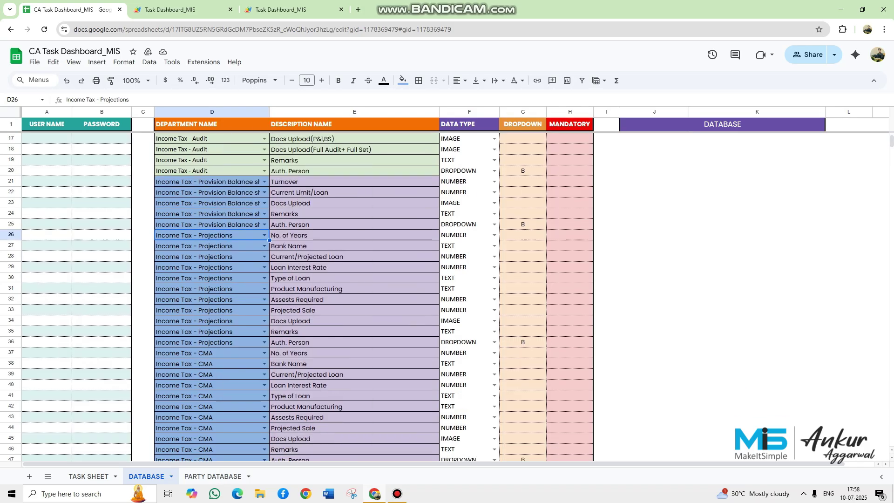
scroll(263, 260, "down", 2)
left_click(228, 290)
scroll(228, 290, "down", 3)
scroll(372, 290, "down", 1)
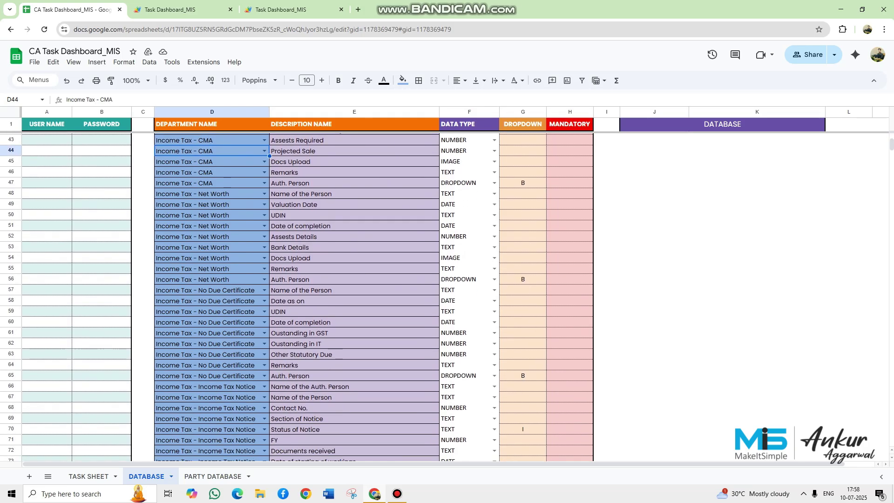
left_click_drag(293, 194, 265, 279)
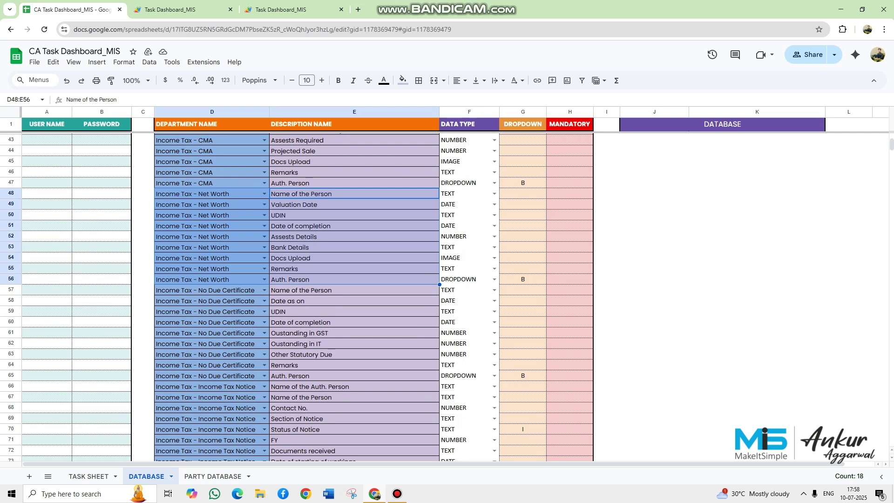
left_click_drag(458, 194, 426, 279)
scroll(354, 298, "up", 10)
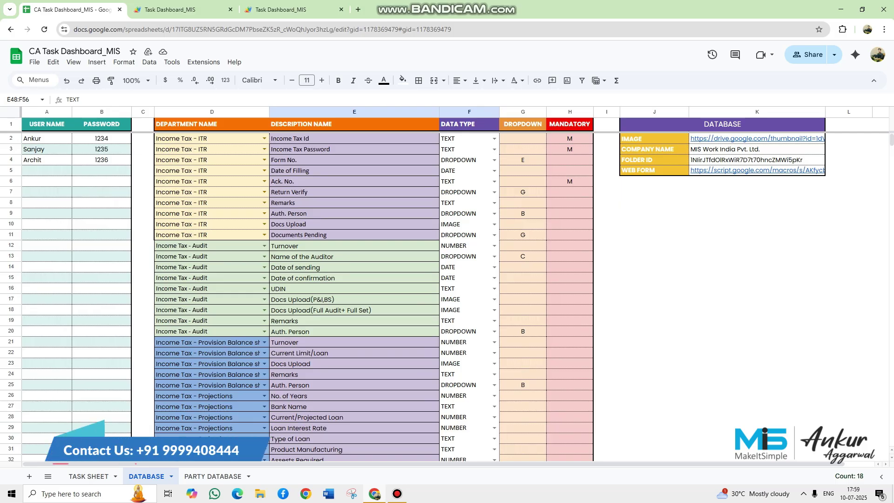
- Jump to the last department entry in column D, select the empty rows below, and return to TASK SHEET
left_click(211, 342)
key("ctrl+Down")
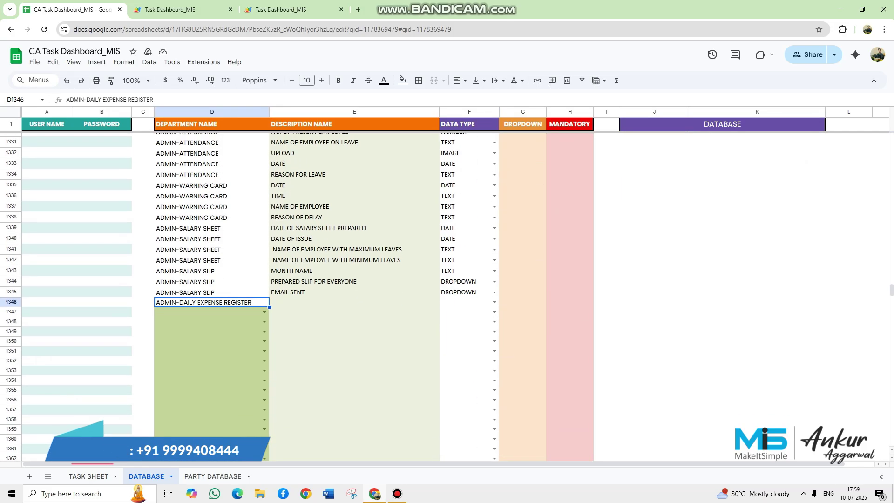
key("Down")
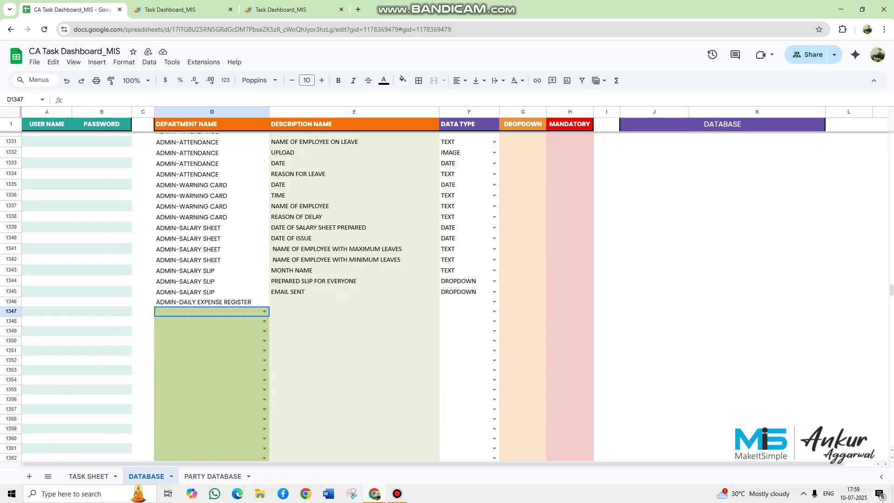
key("shift+Right")
key("shift+Right")
key("shift+Down")
key("shift+Down")
key("shift+Down")
key("shift+Down")
key("shift+Down")
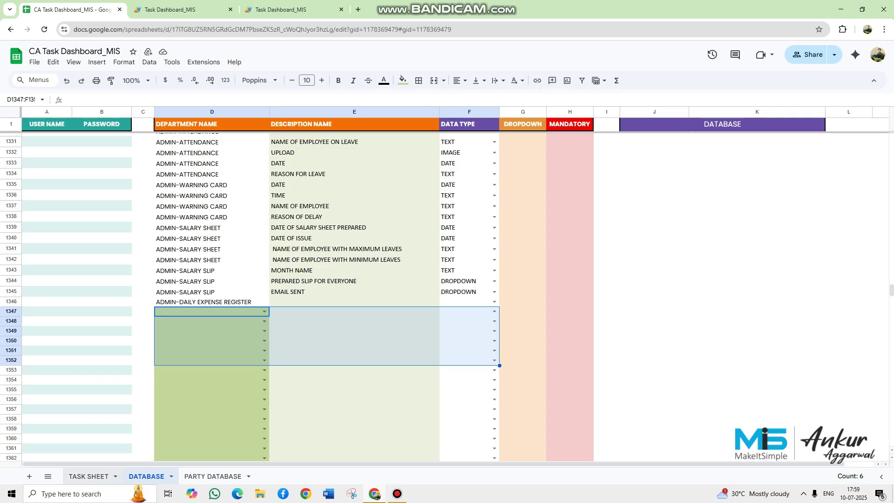
key("ctrl+shift+Page_Up")
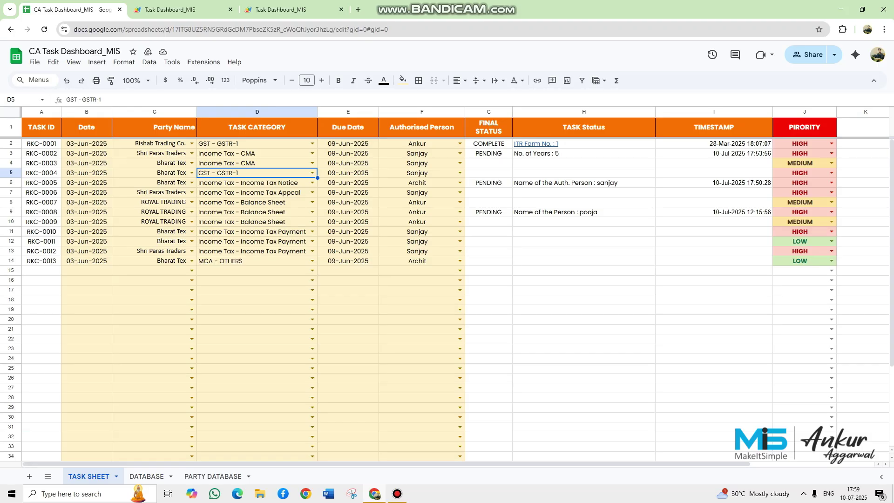
- Give row 15 the date 10-Jul-2025 and party Rishab Trading Co
left_click(87, 270)
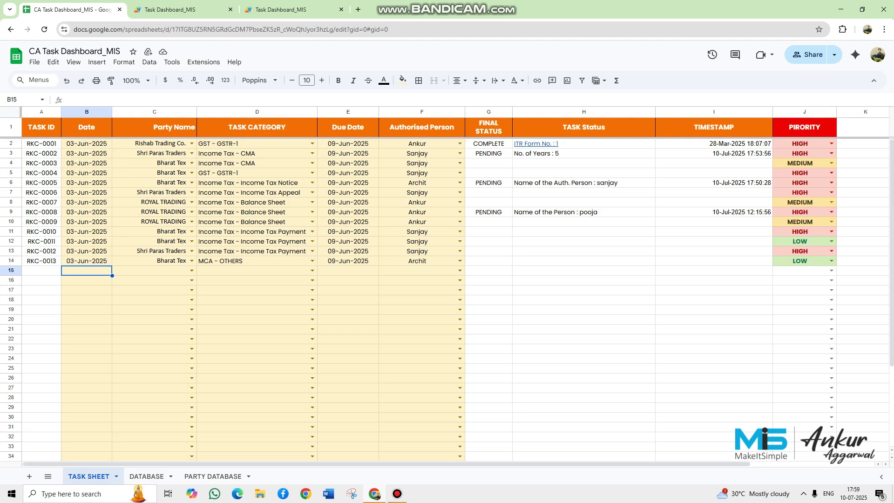
key("Return")
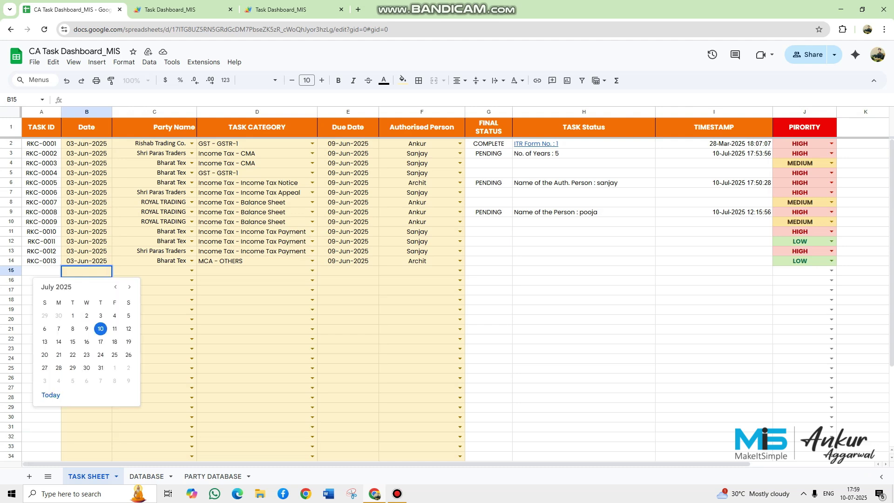
left_click(100, 329)
left_click(154, 270)
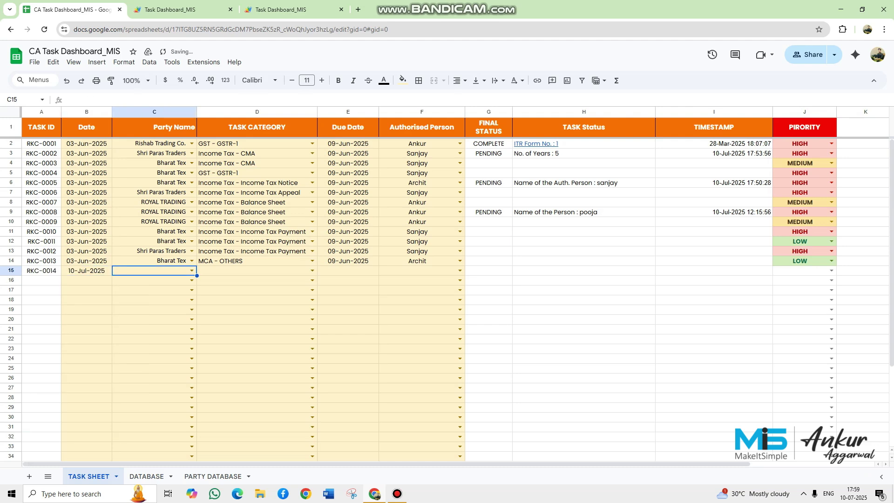
left_click(191, 271)
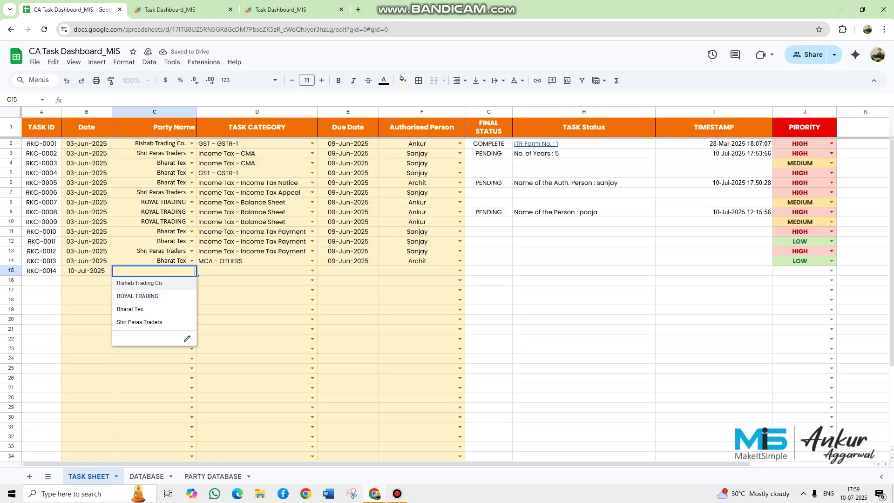
left_click(140, 283)
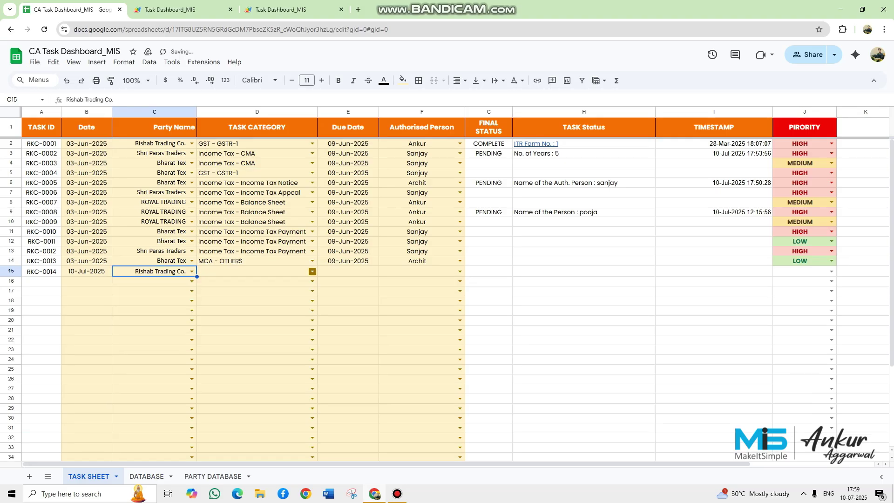
- Set row 15's category to Income Tax - Net Worth with due date 15-Jul-2025
left_click(312, 271)
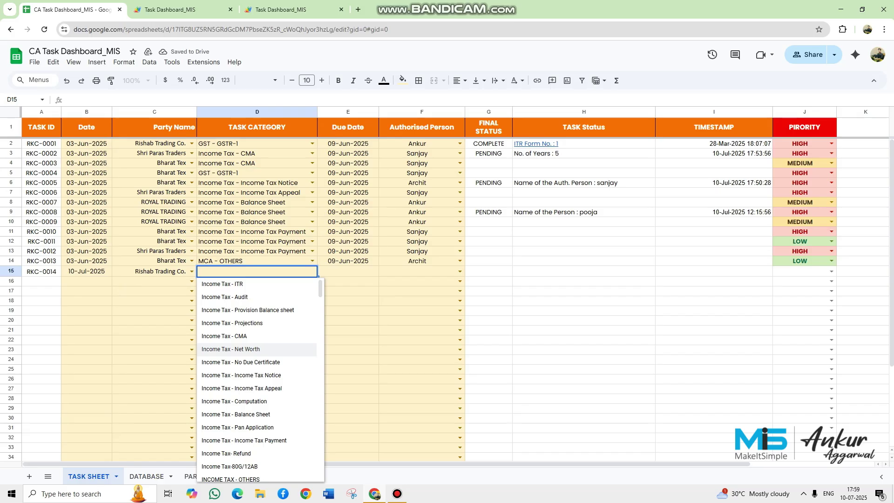
left_click(230, 348)
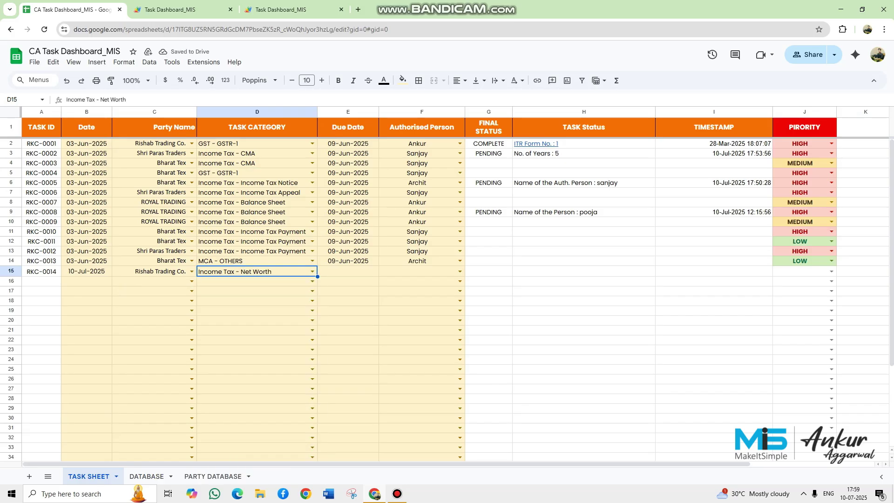
left_click(347, 272)
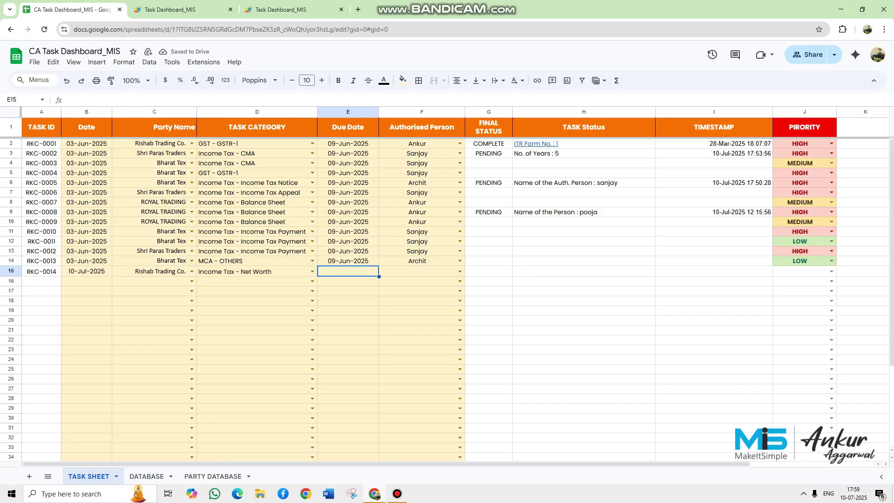
double_click(348, 272)
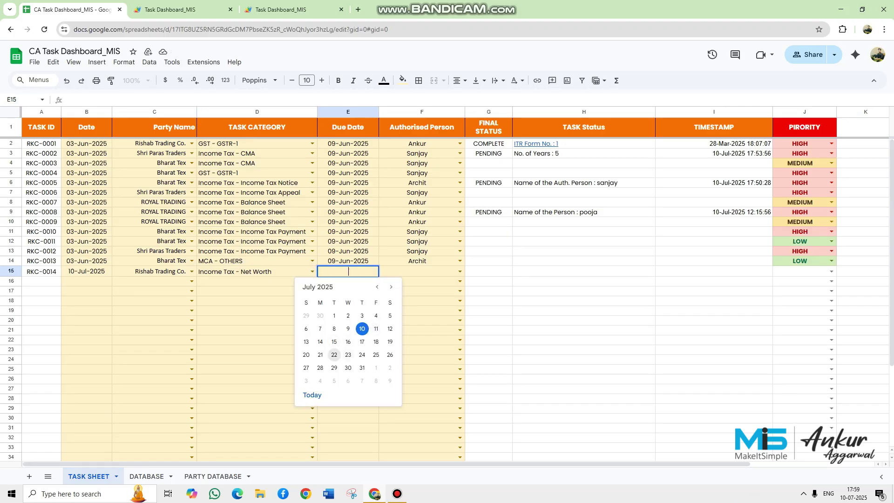
left_click(333, 342)
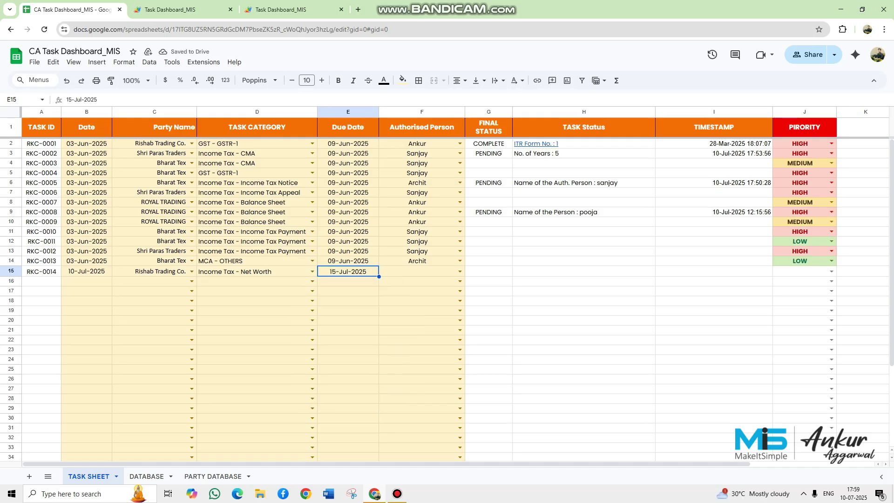
- Assign row 15 to the last listed authorised person and set its priority to LOW
left_click_drag(153, 271, 368, 271)
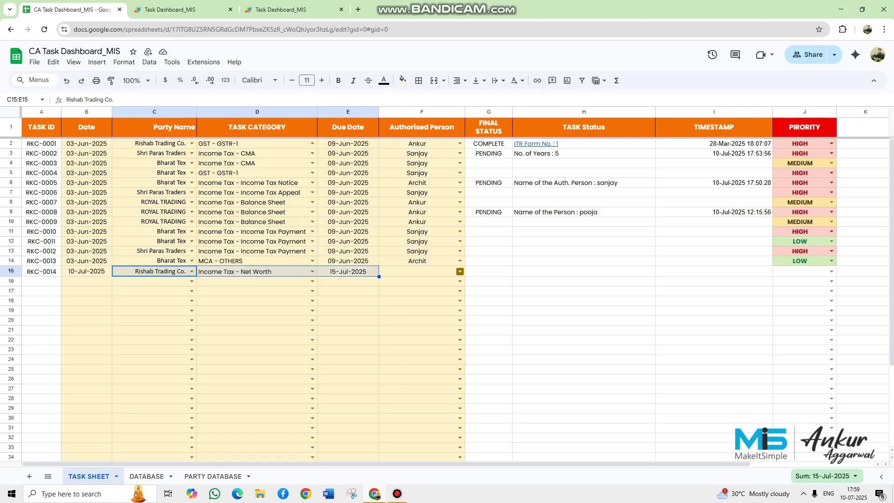
left_click(460, 271)
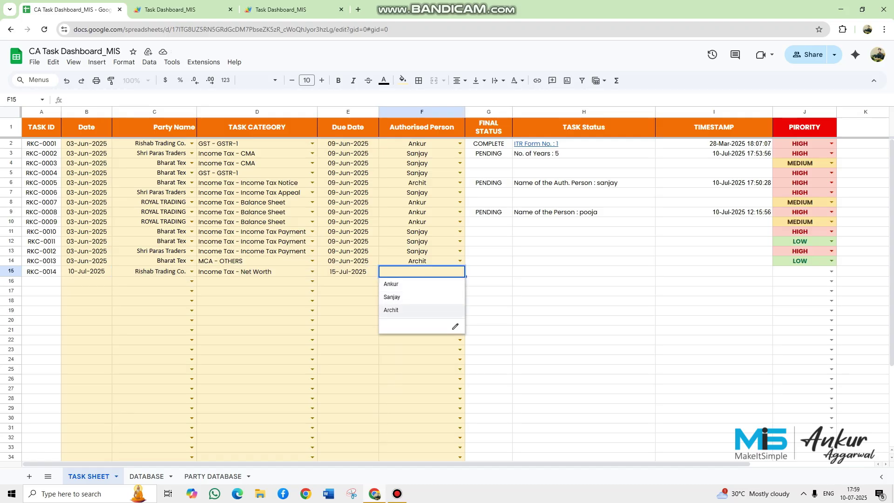
left_click(410, 310)
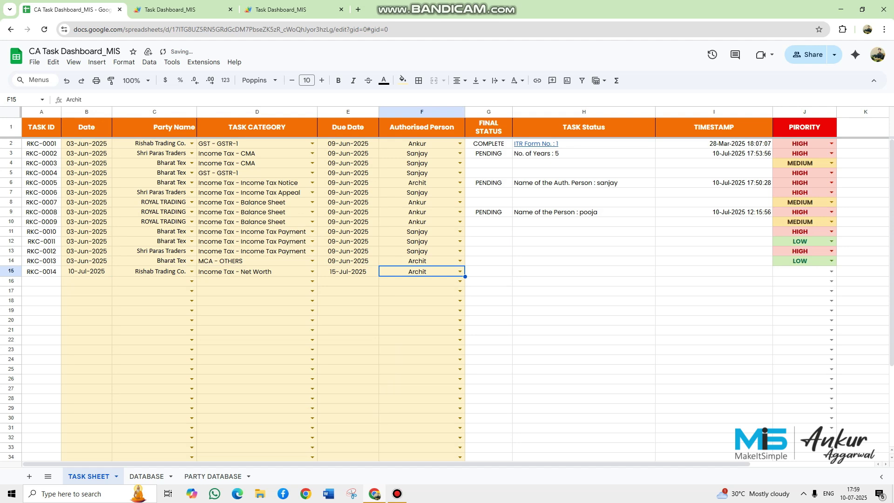
left_click(11, 270)
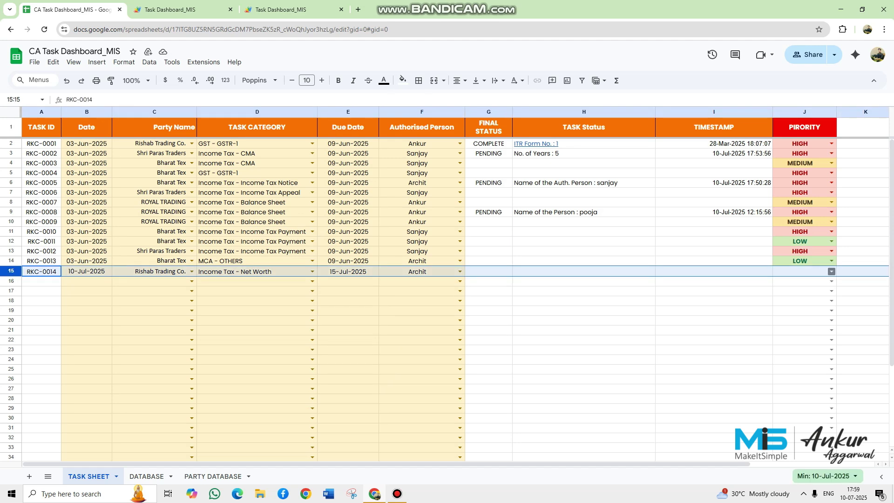
left_click(831, 271)
key("Down")
key("Down")
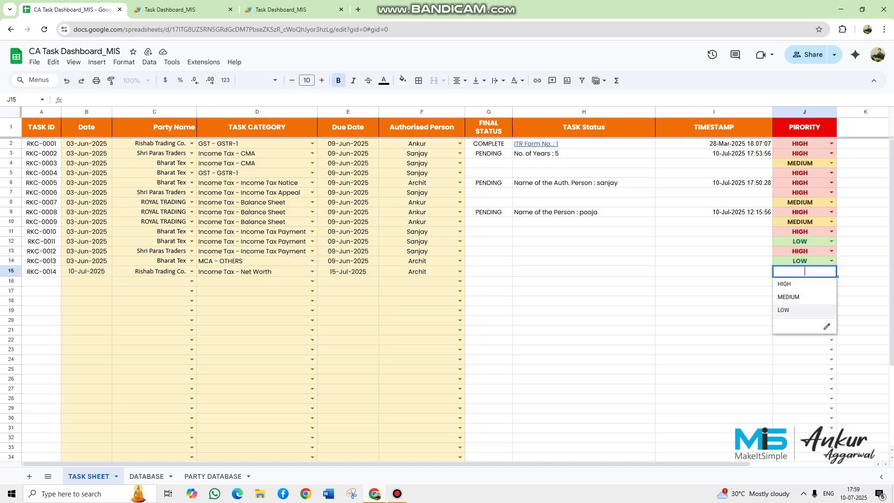
key("Return")
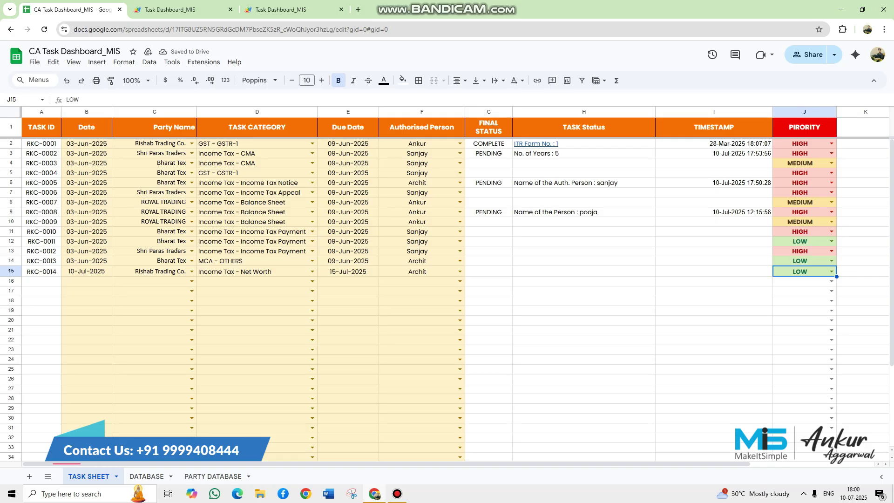
- Select the task entries from row 2 to row 16 to review them
left_click(87, 272)
key("shift+Right")
key("shift+Right")
key("shift+Right")
key("shift+Right")
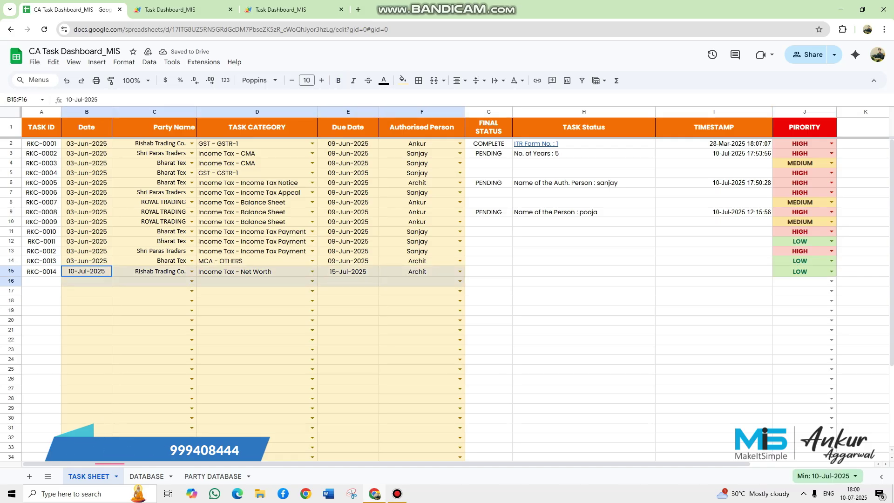
key("shift+Down")
key("shift+Down")
key("shift+Down")
key("shift+Down")
key("shift+Down")
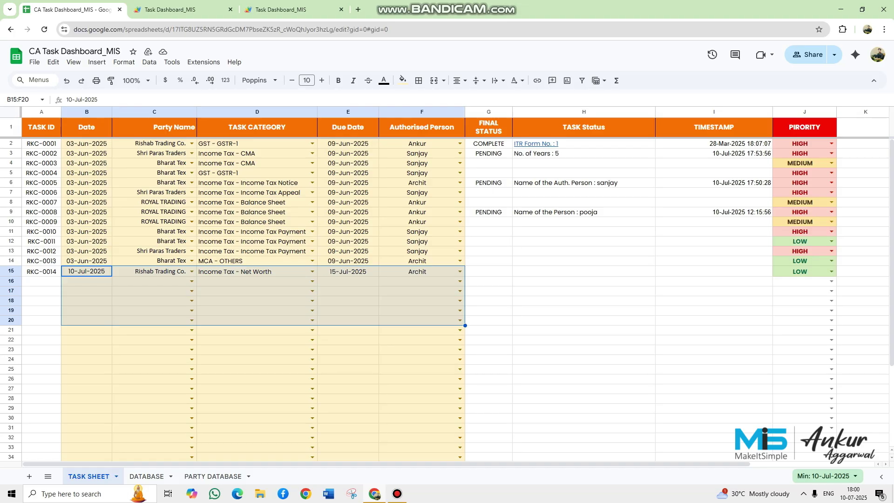
left_click_drag(87, 143, 419, 280)
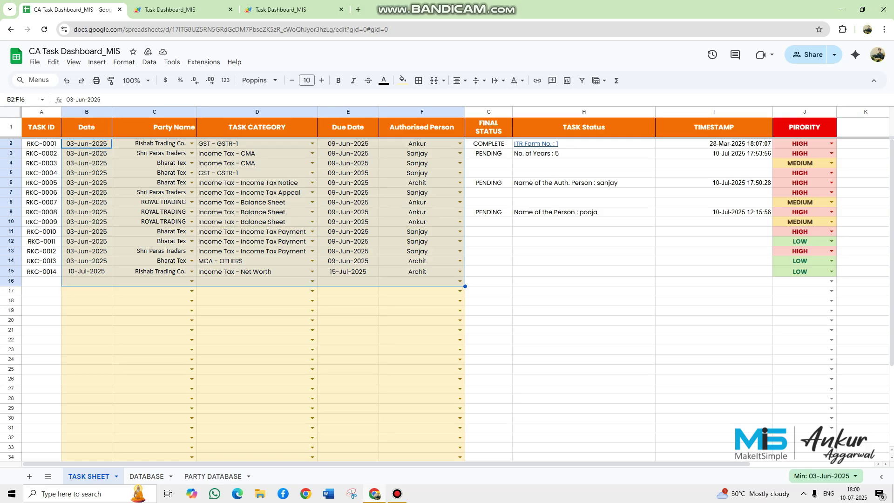
- On the DATABASE sheet, open the web form link and copy the third user's password from B4
left_click(146, 475)
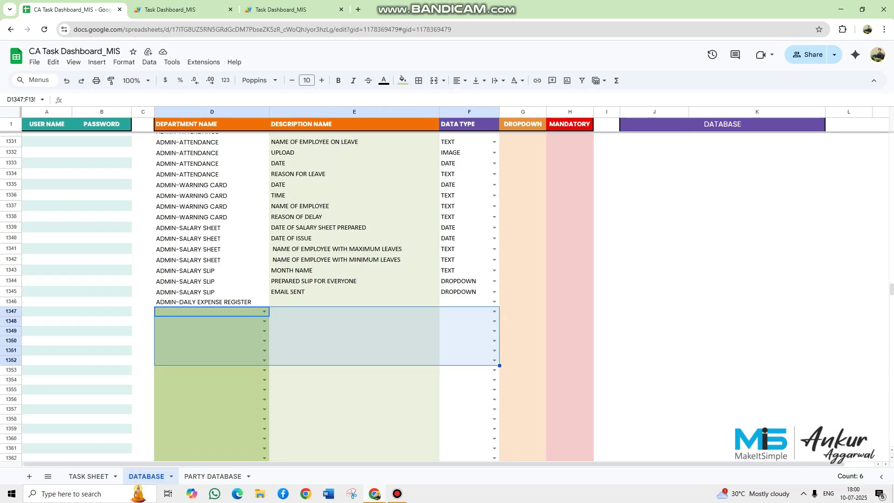
left_click_drag(891, 289, 890, 211)
left_click(102, 252)
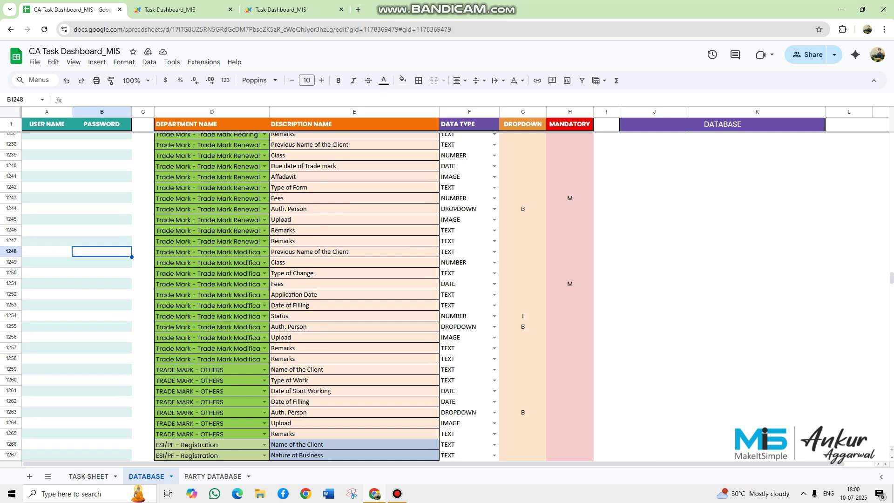
key("ctrl+Up")
key("ctrl+Up")
scroll(424, 296, "up", 1)
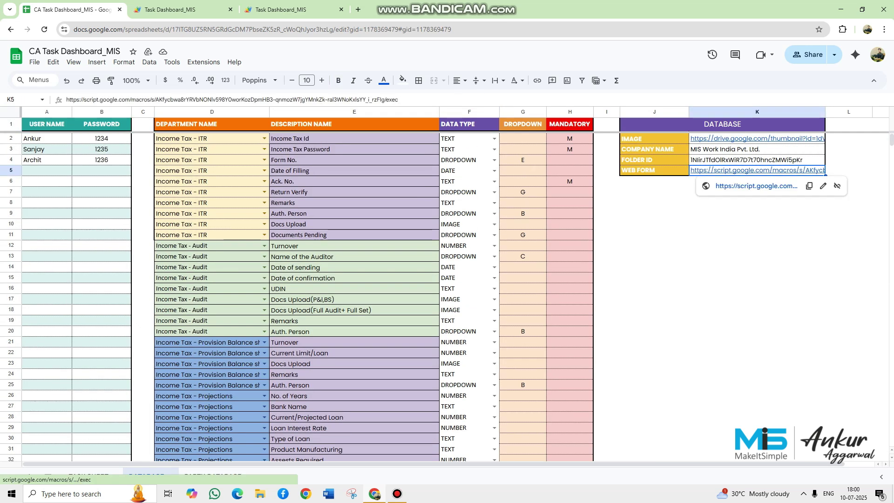
left_click(755, 186)
left_click(72, 9)
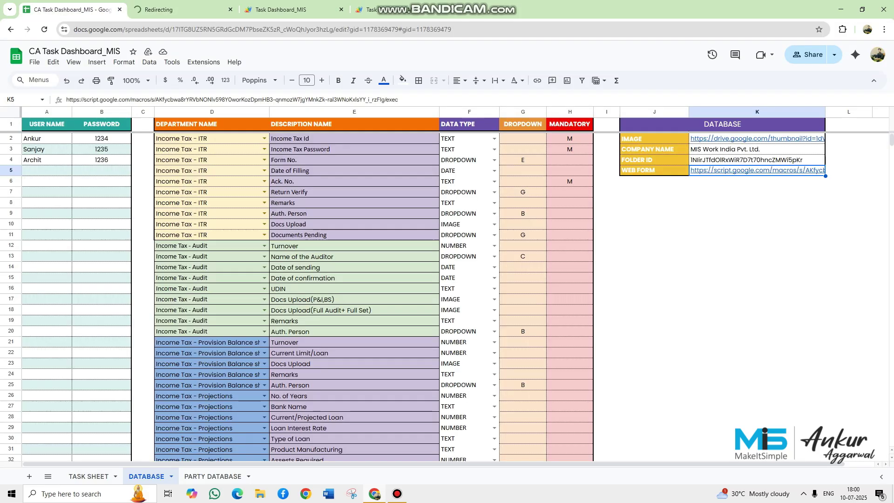
left_click(102, 160)
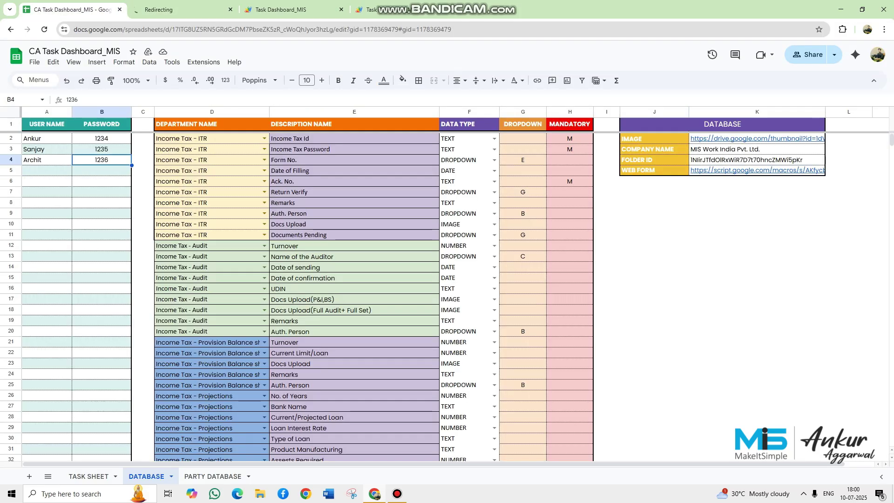
key("ctrl+c")
- Close the two old dashboard tabs and open the K5 WEB FORM link in a new tab
left_click(173, 9)
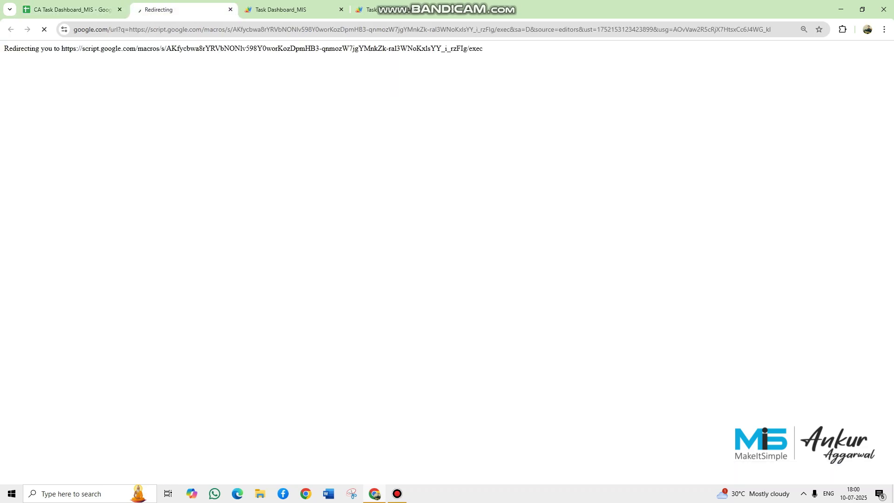
left_click(341, 9)
left_click(342, 9)
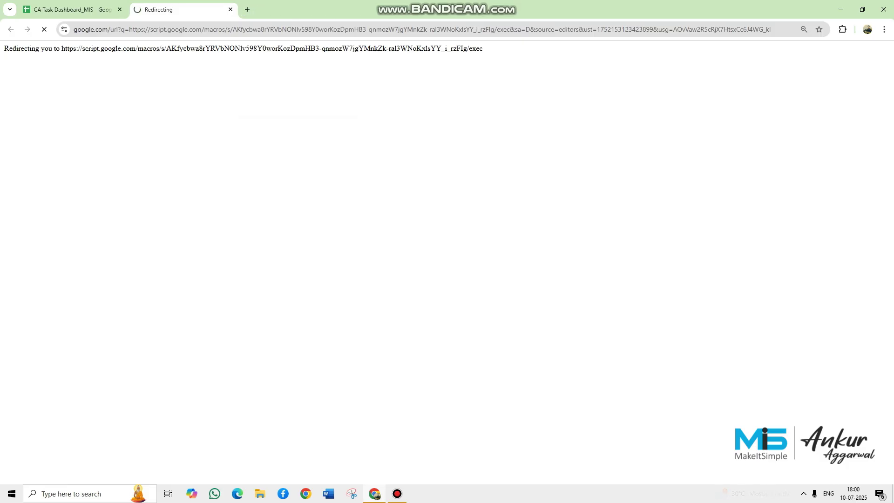
left_click(72, 9)
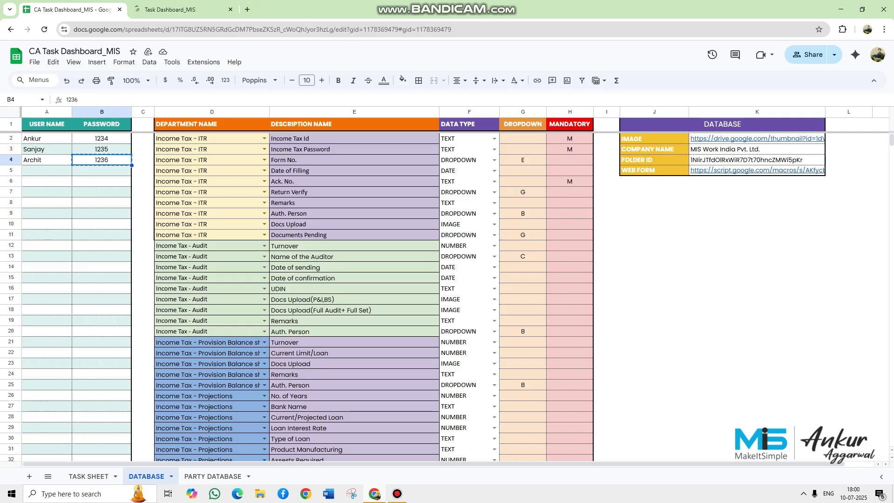
left_click(757, 171)
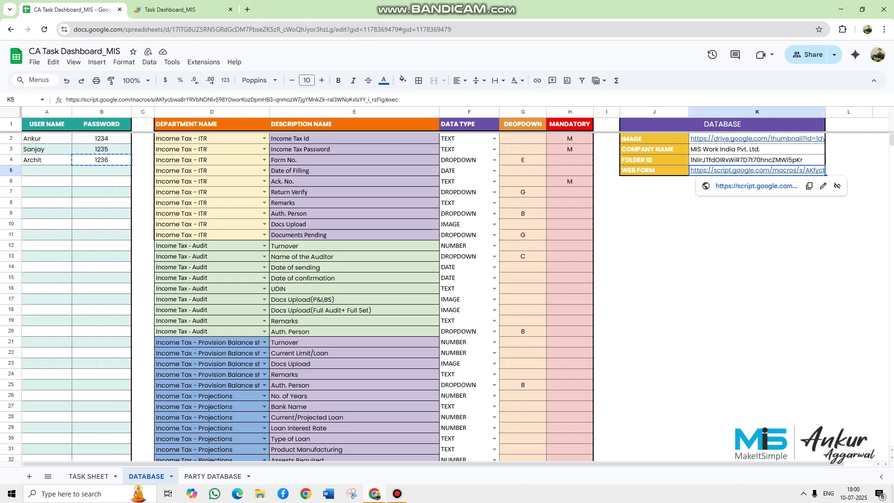
left_click(756, 186)
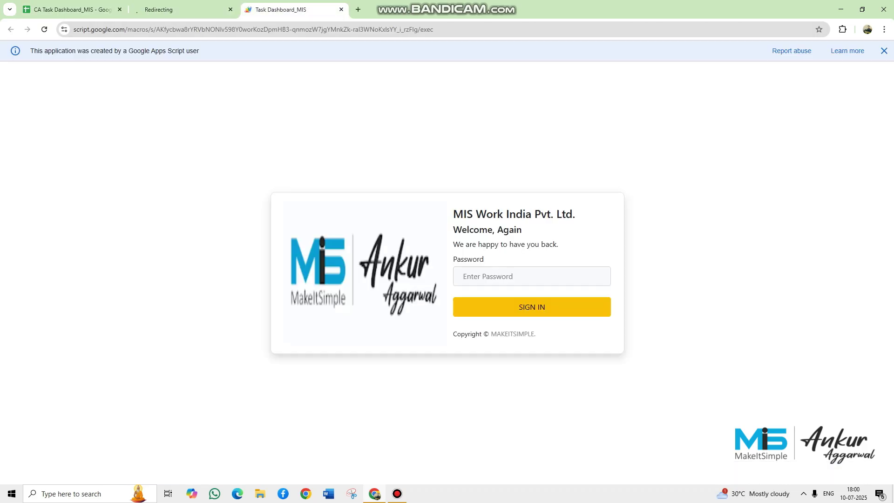
- Sign in to Task Dashboard_MIS with the user's password, replacing a wrongly pasted one
left_click(883, 51)
key("ctrl+l")
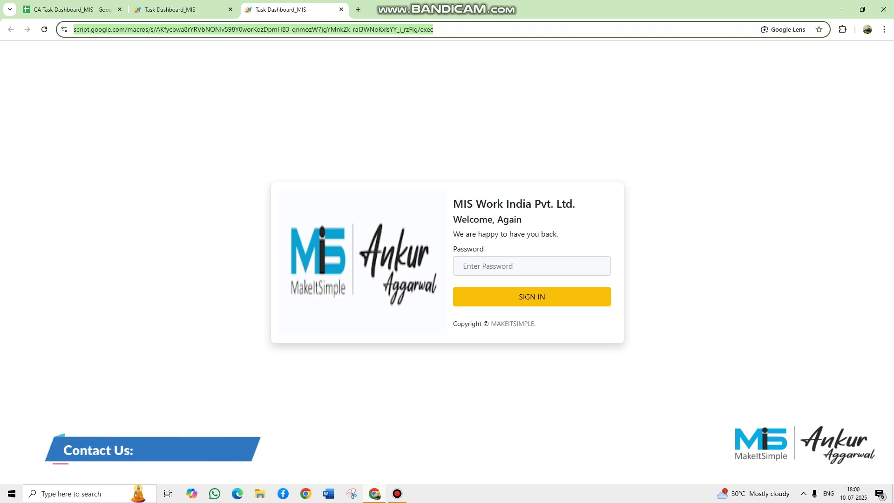
left_click(508, 265)
key("ctrl+v")
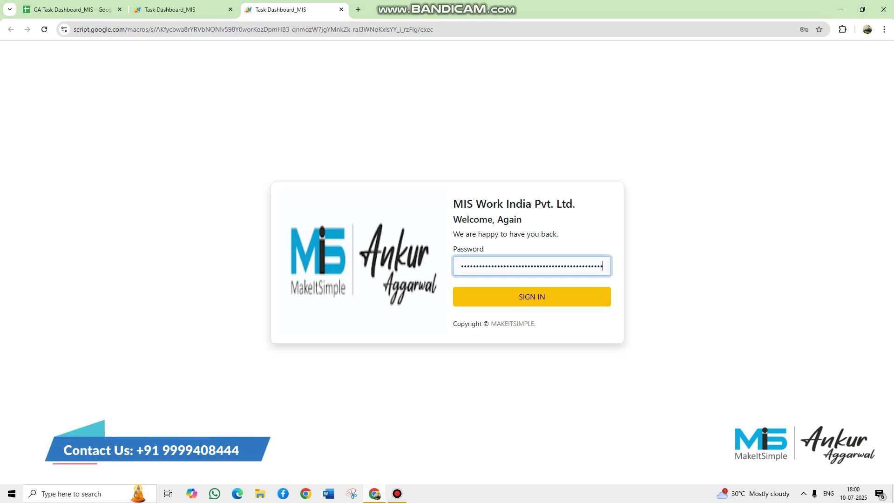
key("ctrl+a")
key("BackSpace")
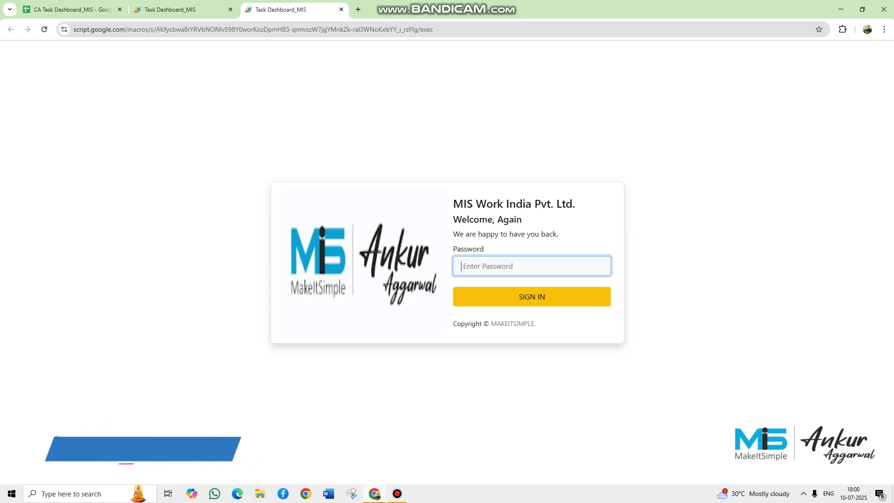
left_click(72, 9)
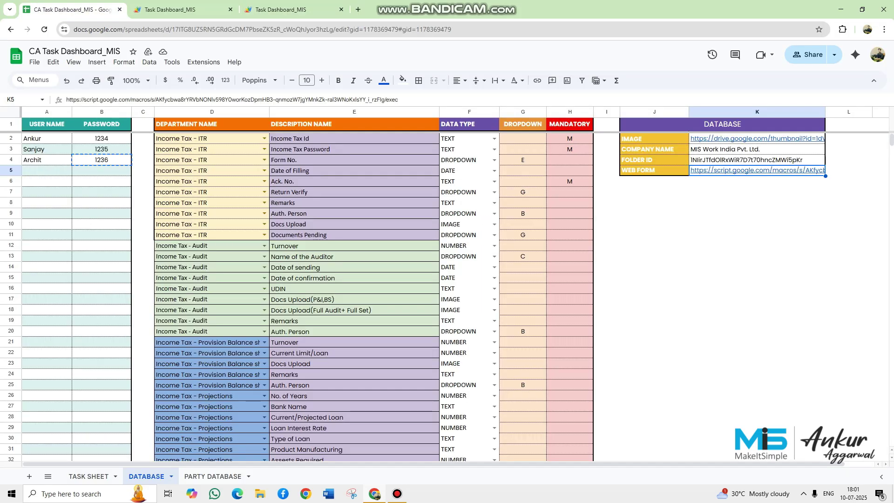
left_click(293, 9)
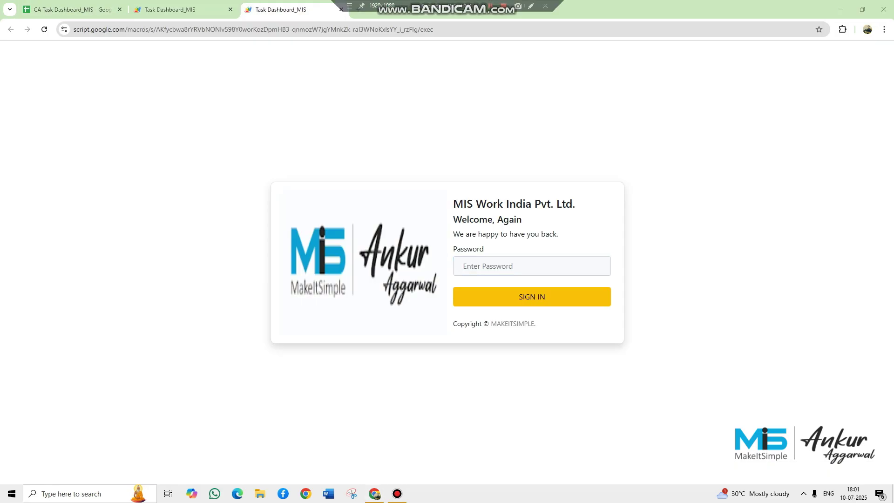
type("1234")
key("Return")
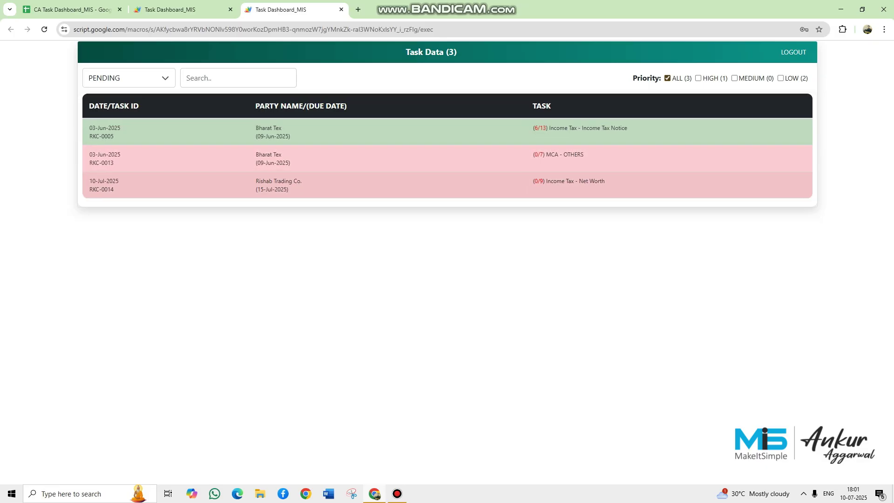
left_click(129, 78)
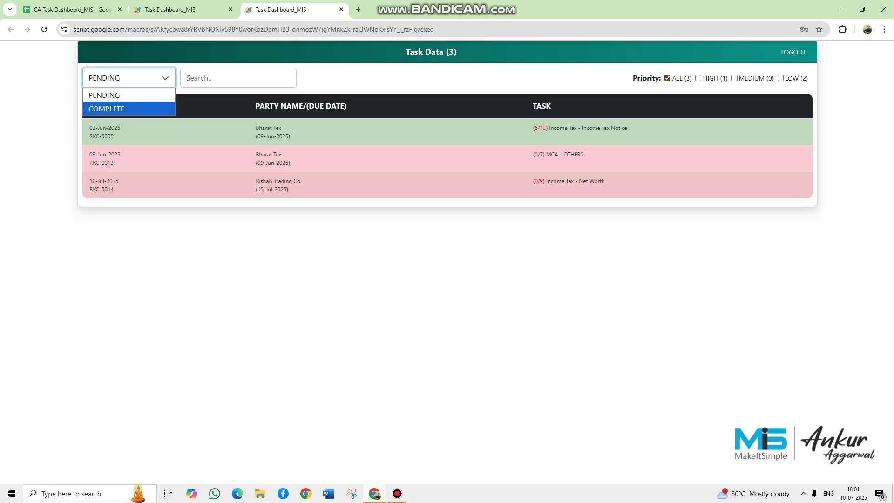
key("Up")
key("Tab")
left_click(129, 78)
left_click(107, 109)
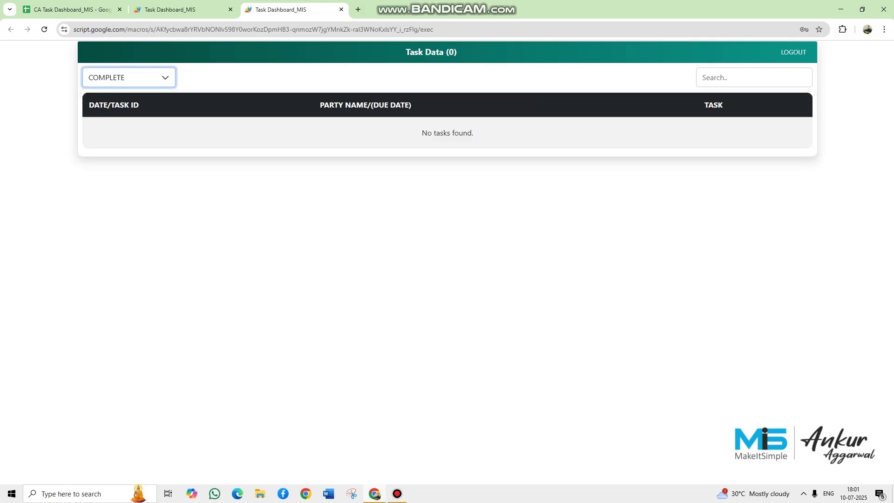
left_click(129, 79)
key("Up")
key("Return")
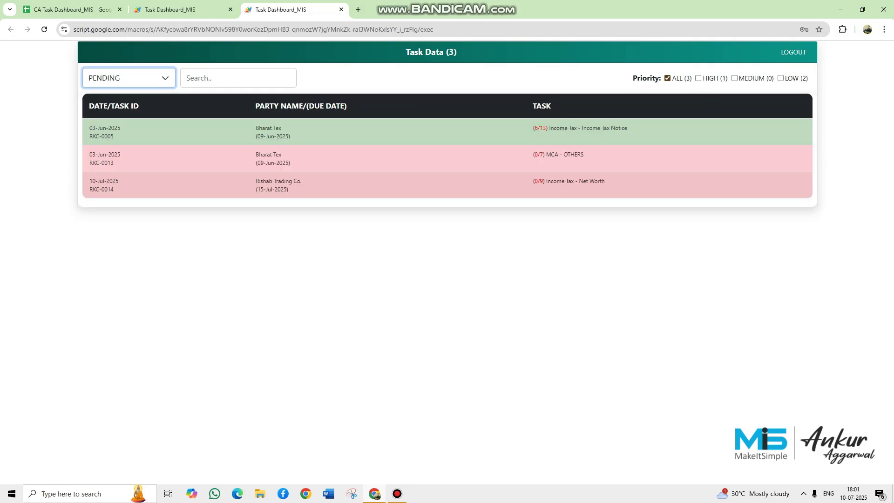
left_click(446, 289)
left_click(186, 78)
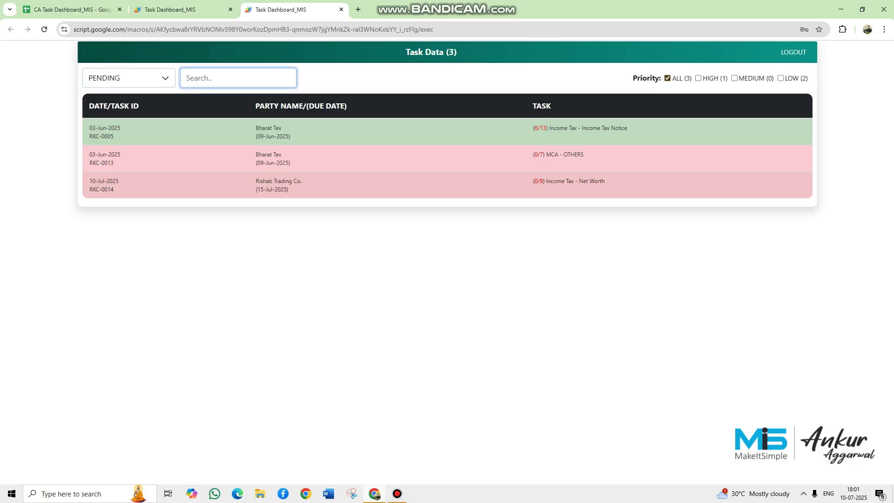
type("net")
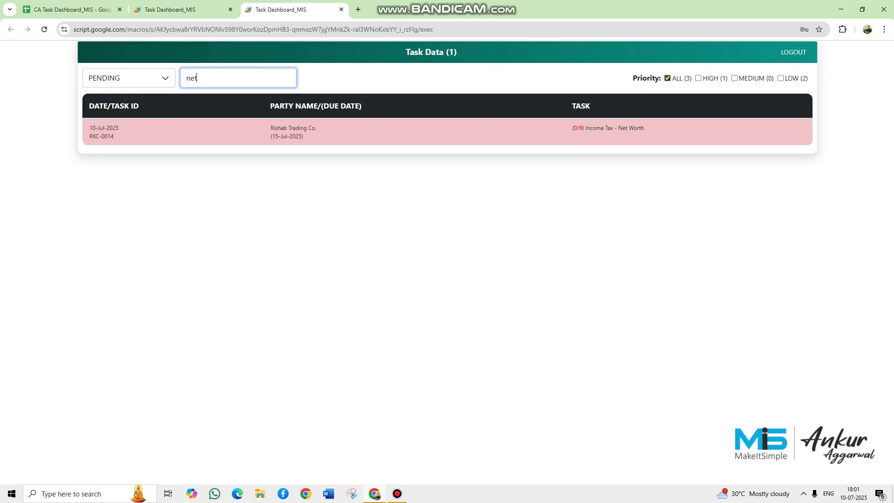
key("BackSpace")
key("BackSpace")
key("BackSpace")
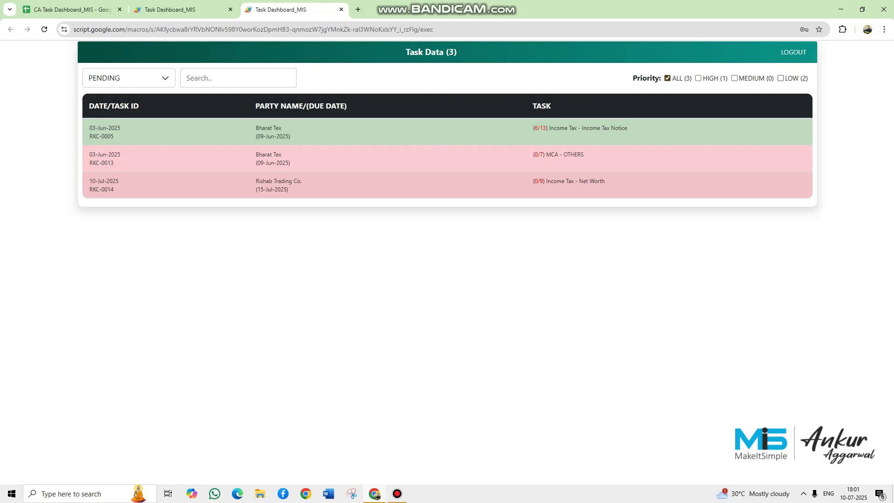
left_click(781, 78)
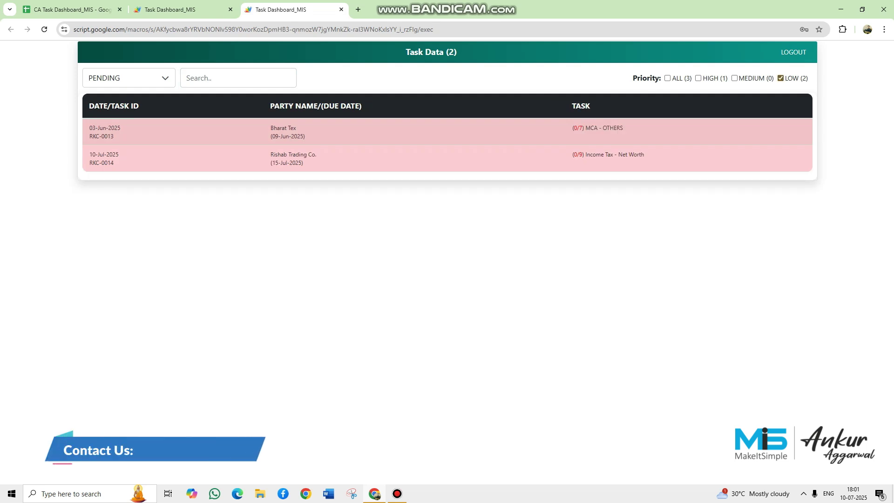
left_click(667, 78)
left_click(698, 79)
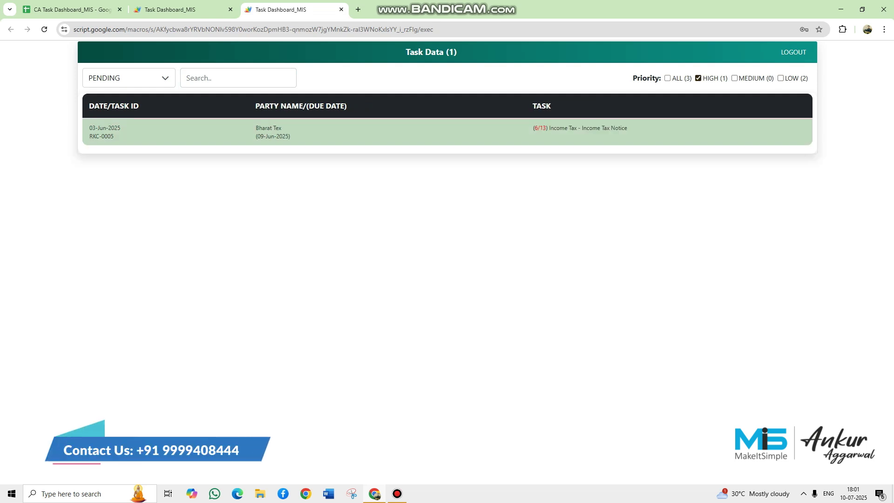
left_click(668, 78)
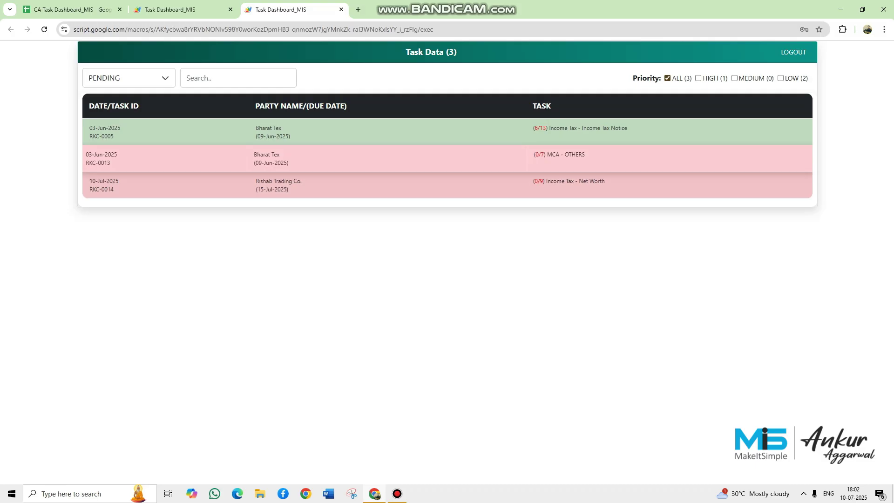
- Open RKC-0013's form and enter company MIS WORK and type of work NA
left_click(447, 158)
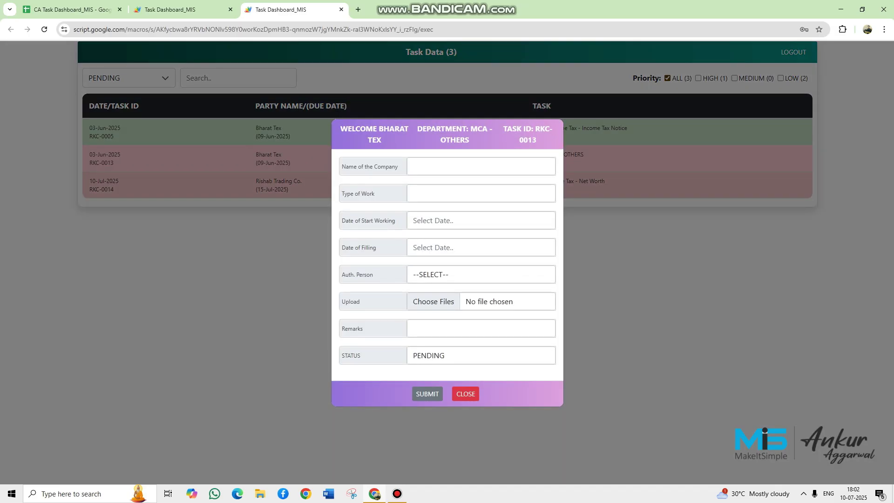
left_click(465, 166)
type("M")
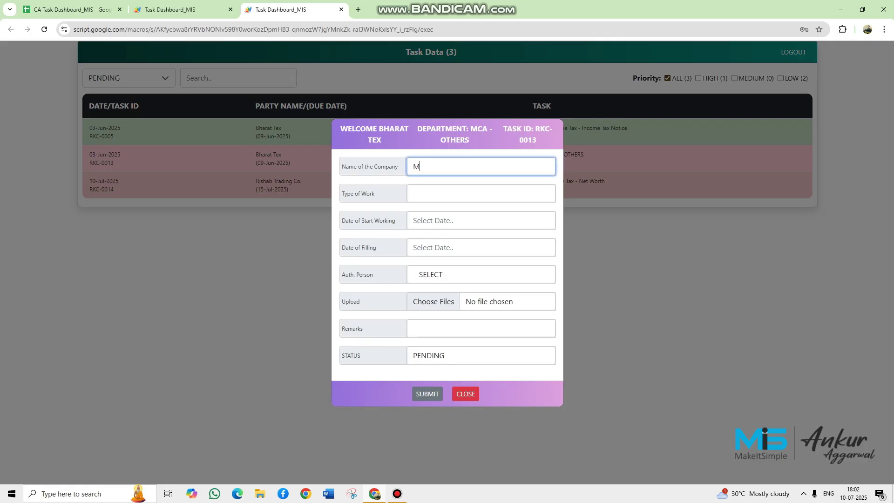
type("IS WORK")
key("Tab")
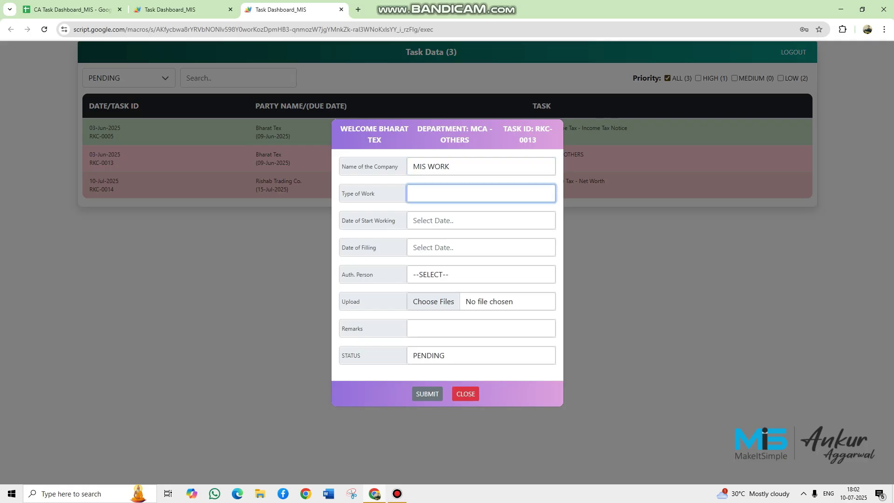
type("NA")
- Set both start working and filing dates to 10 July 2025 and choose the authorised person
key("Tab")
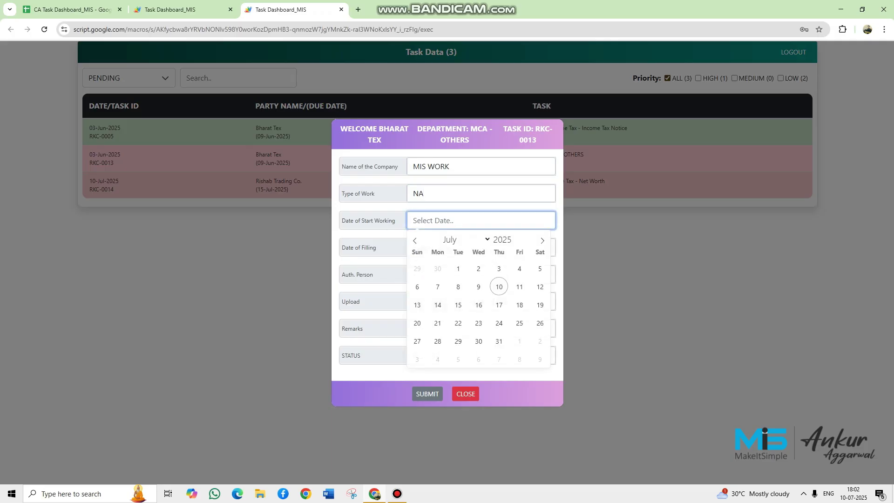
left_click(499, 287)
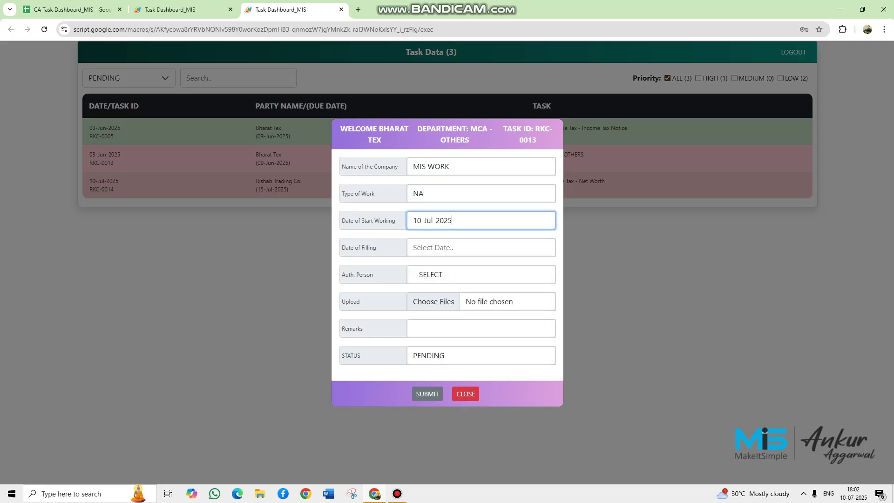
key("Tab")
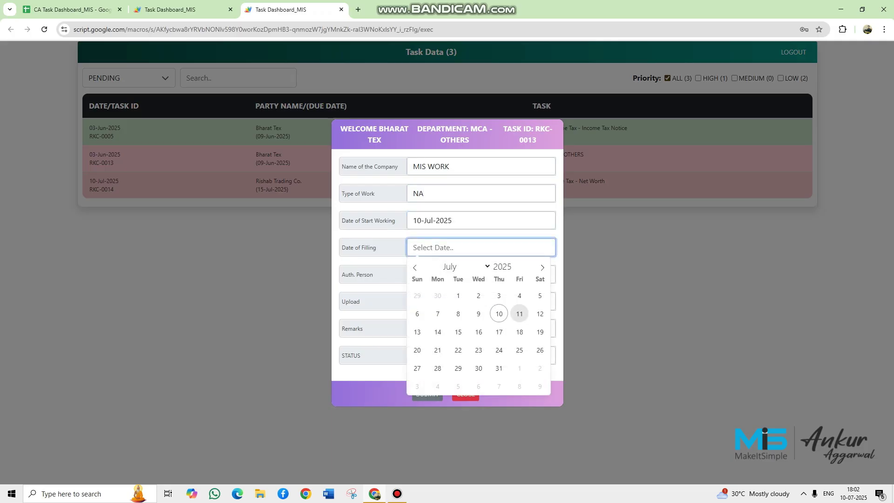
left_click(498, 314)
left_click(493, 274)
left_click(490, 317)
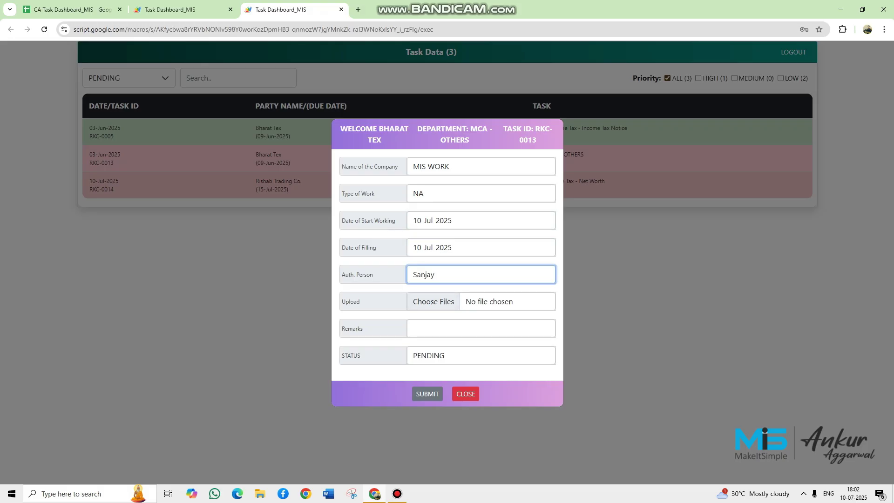
- Submit RKC-0013's form, acknowledge the confirmation, and view its MIS WORK row on the TASK SHEET
left_click(427, 394)
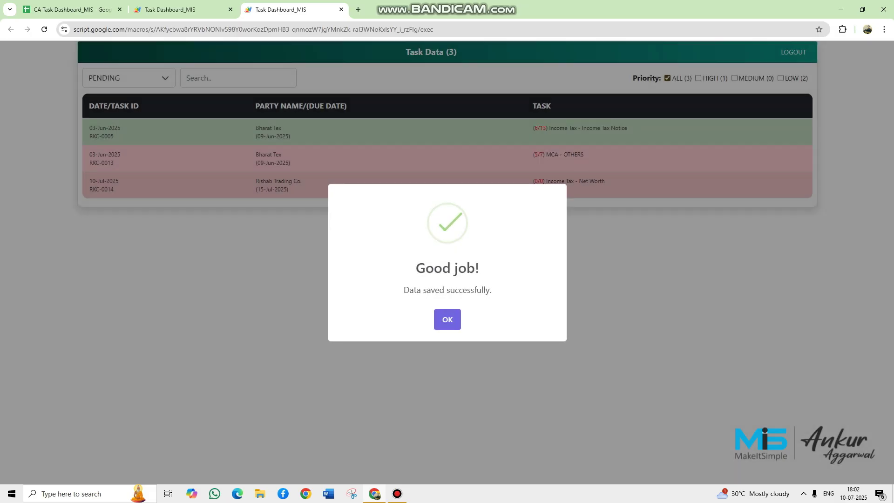
left_click(447, 320)
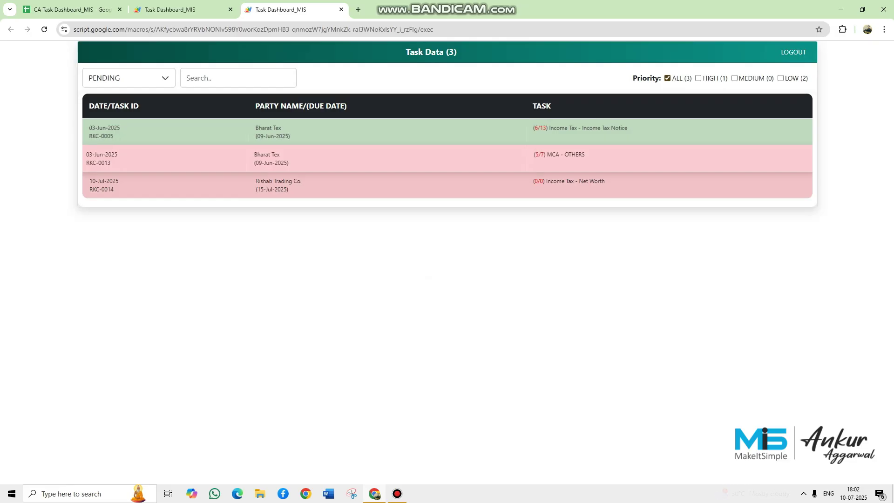
left_click(72, 9)
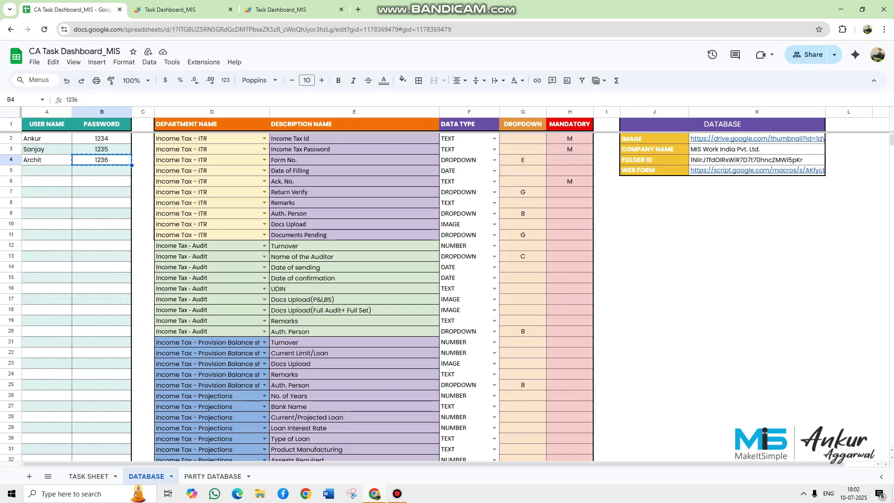
left_click(89, 476)
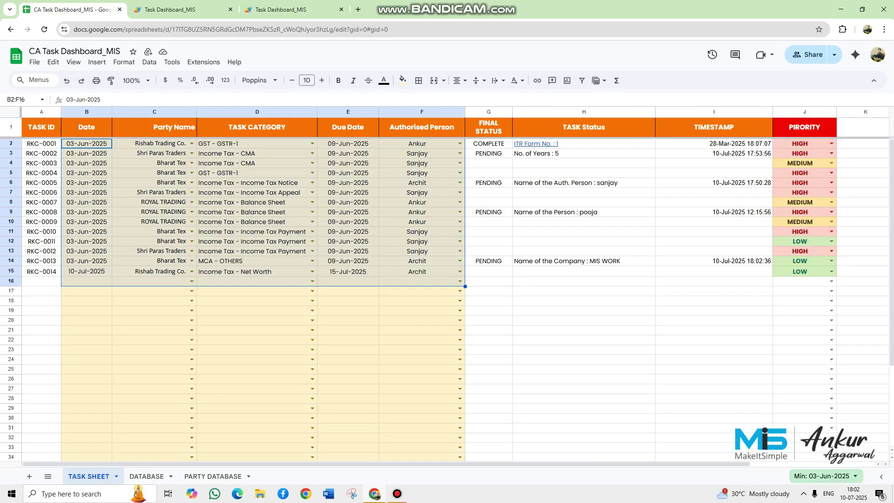
- Auto-fit rows 2–15 to their text, check RKC-0013's Task Status in H14, and return to Task Data
left_click_drag(11, 144, 11, 270)
double_click(11, 148)
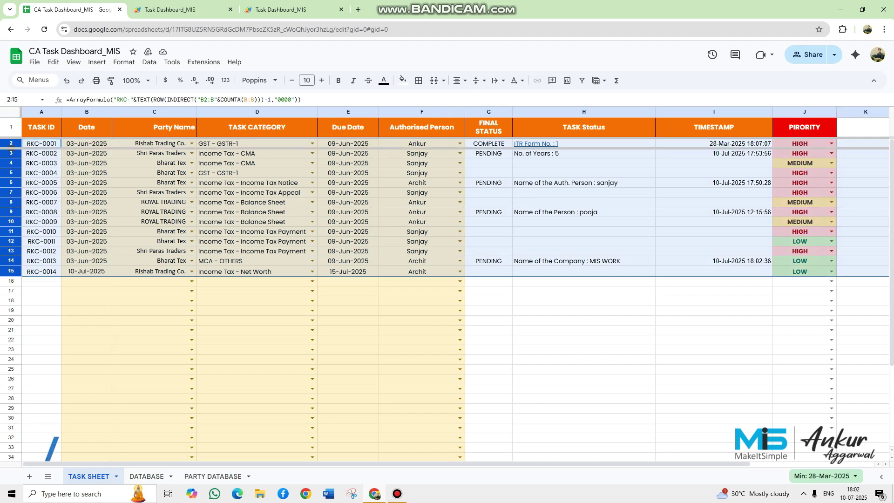
scroll(447, 298, "down", 2)
scroll(447, 298, "up", 3)
scroll(446, 298, "down", 2)
scroll(447, 298, "down", 5)
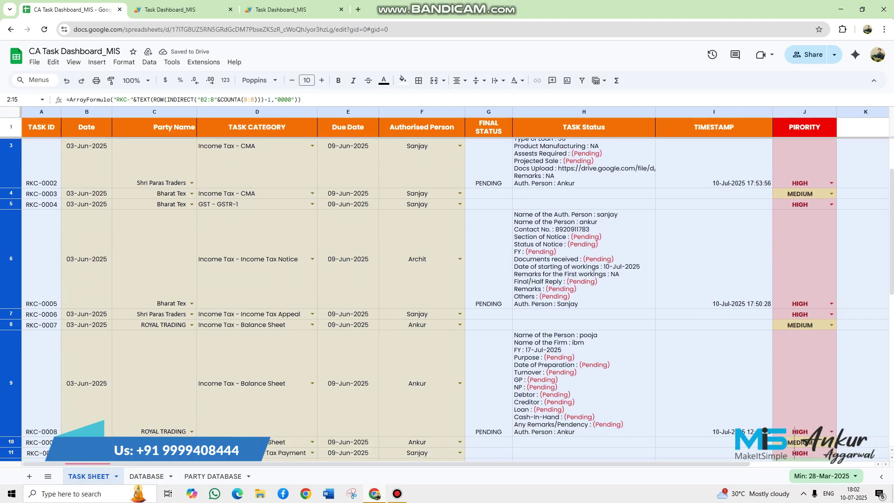
left_click(584, 333)
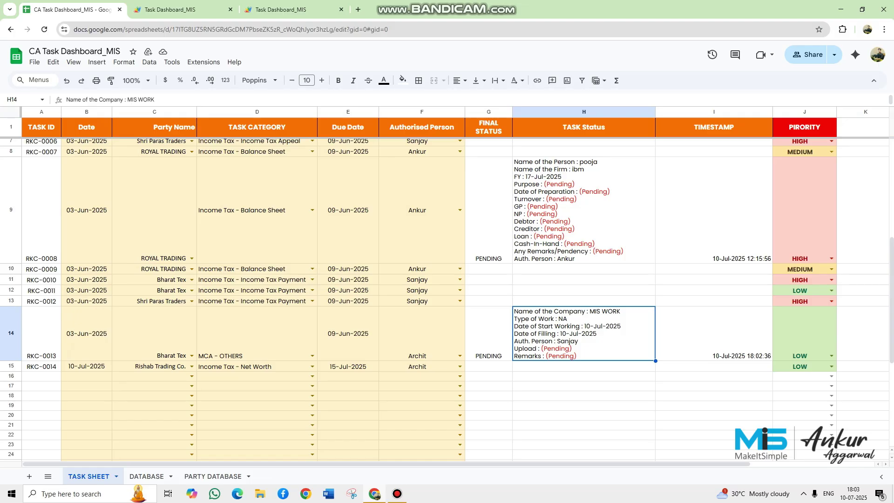
left_click(289, 9)
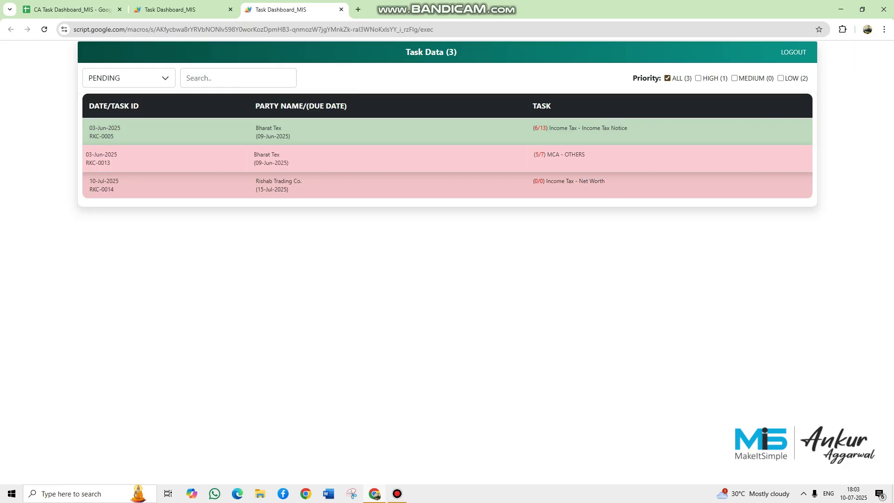
- Attach the Happy New Year post PNG to task RKC-0013, add remark 'done' and submit
left_click(298, 158)
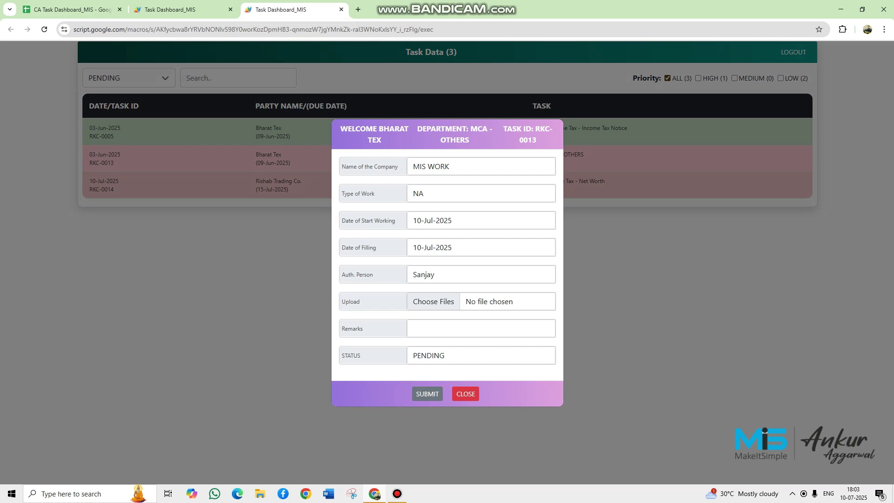
left_click(433, 301)
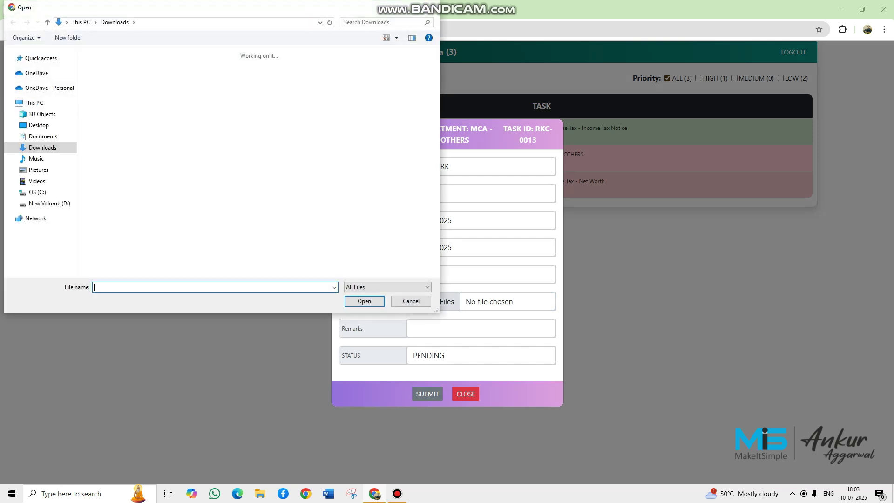
left_click(150, 179)
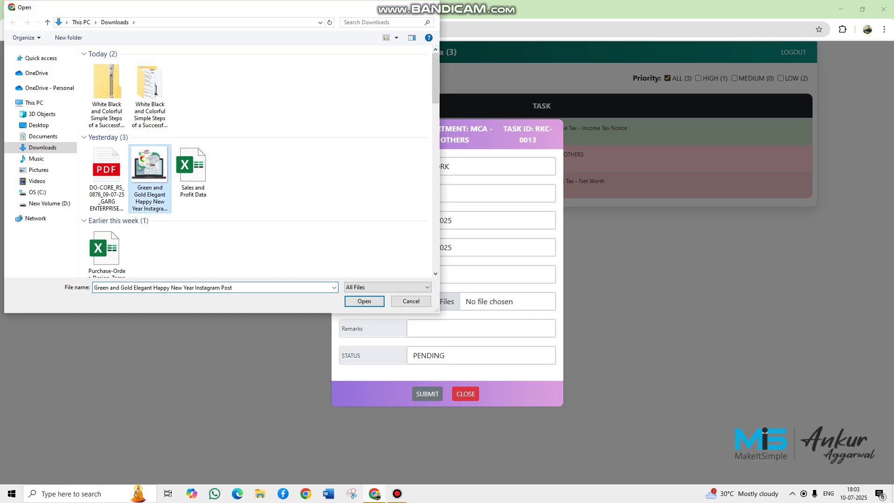
left_click(364, 301)
left_click(480, 328)
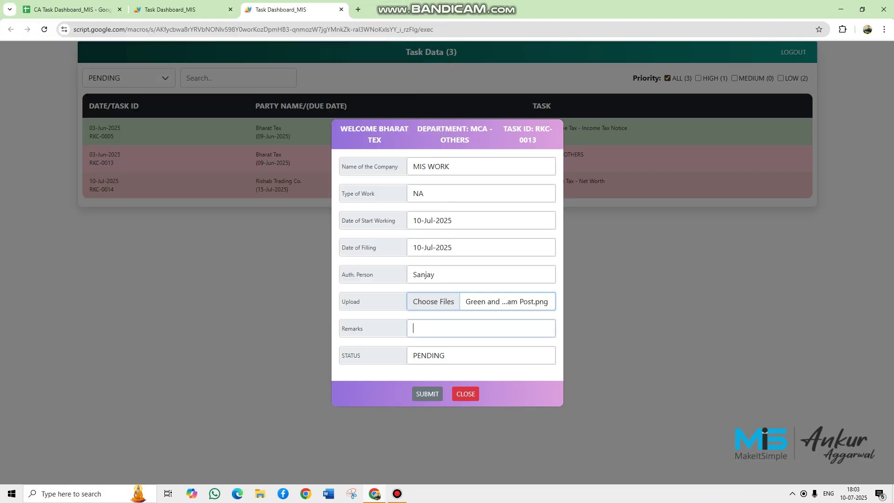
type("done")
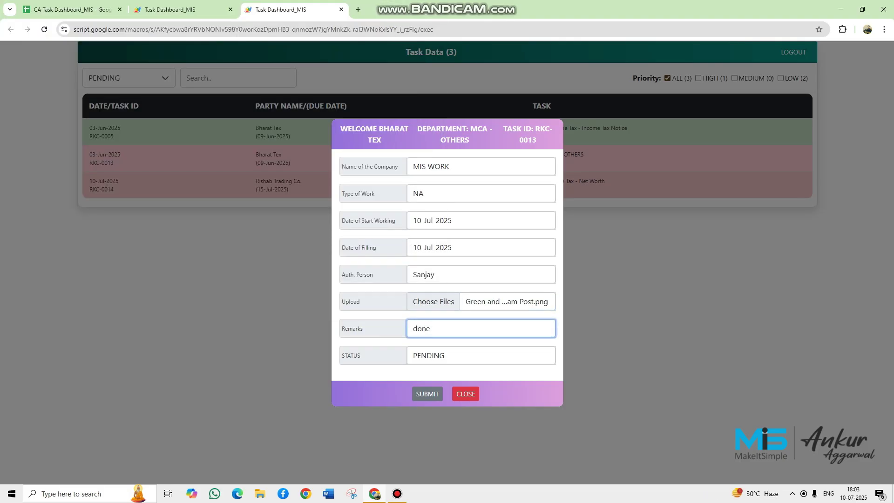
key("Return")
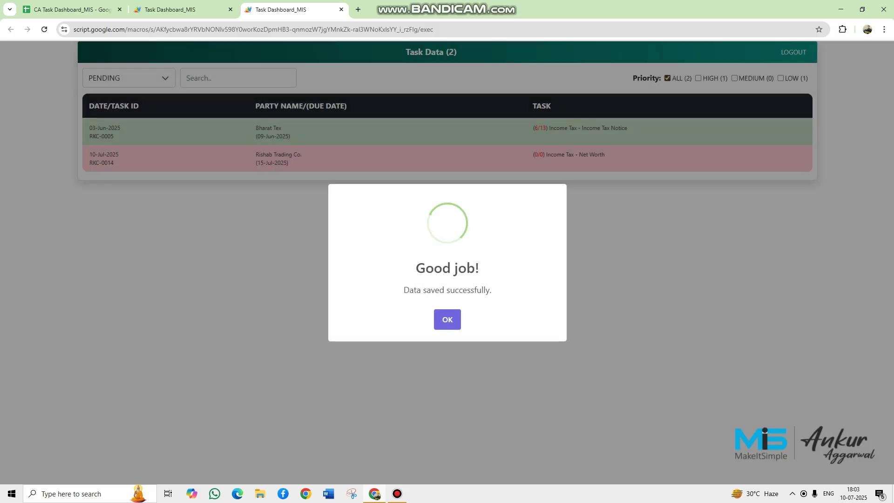
- Dismiss the saved confirmation and briefly check the Rishab Trading Co. RKC-0014 task form
left_click(447, 319)
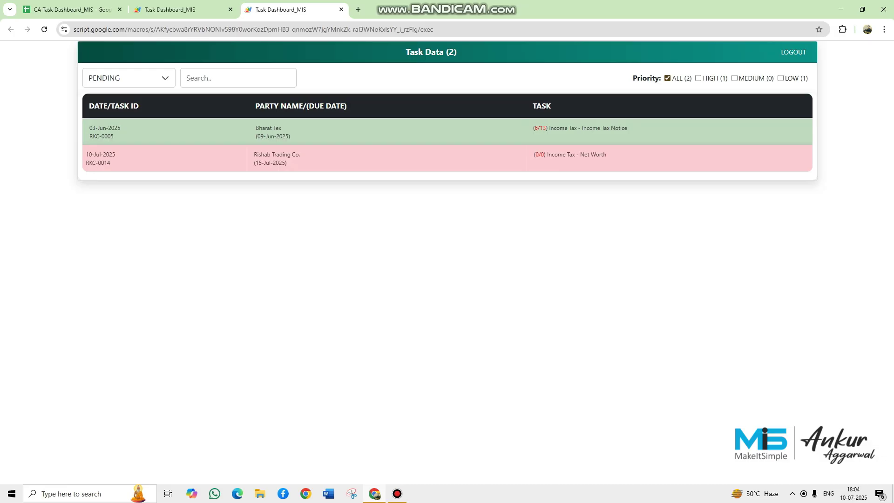
left_click(282, 159)
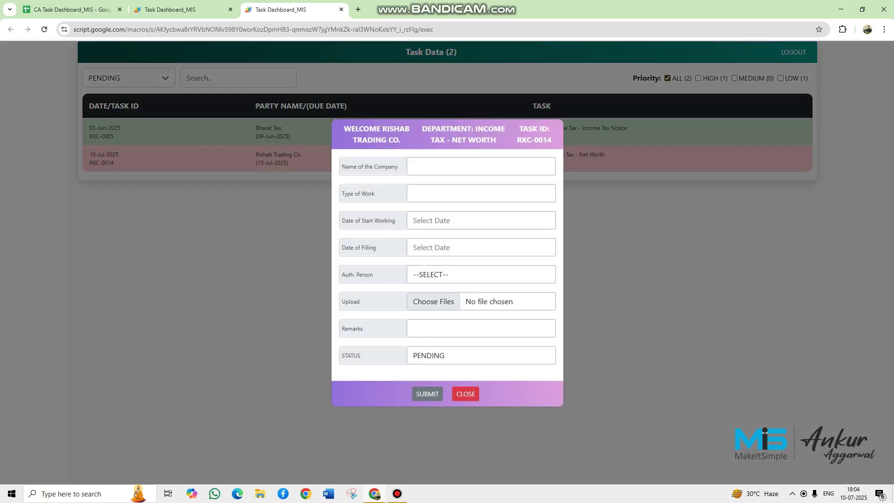
left_click(466, 394)
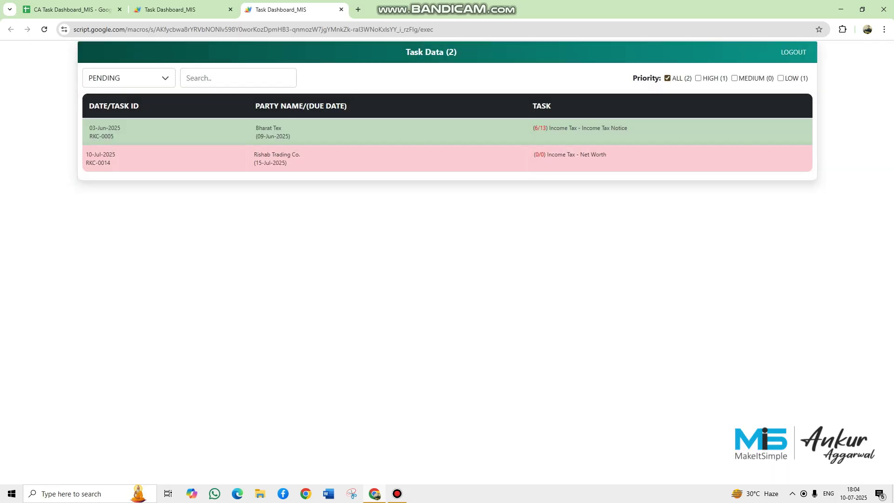
left_click(282, 158)
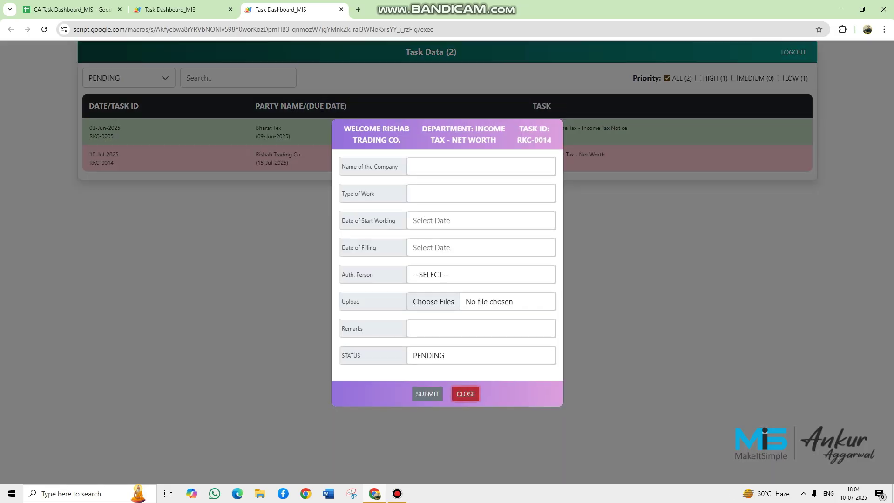
left_click(465, 393)
- Open the Bharat Tex RKC-0005 task form and scroll through its details
left_click(447, 132)
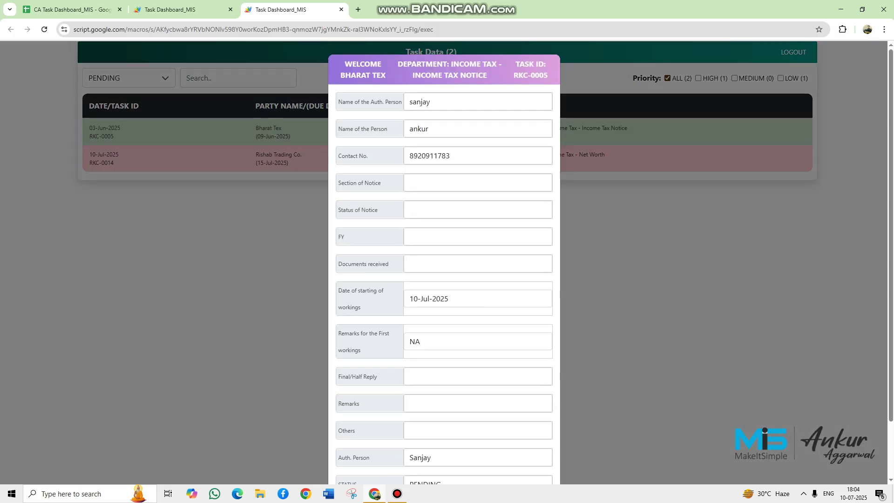
scroll(444, 263, "down", 2)
scroll(444, 263, "up", 1)
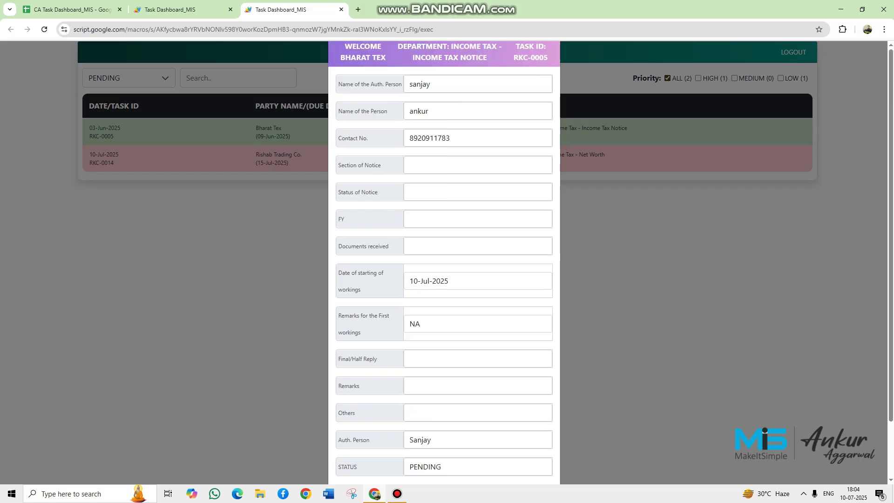
scroll(444, 262, "down", 1)
scroll(444, 263, "up", 2)
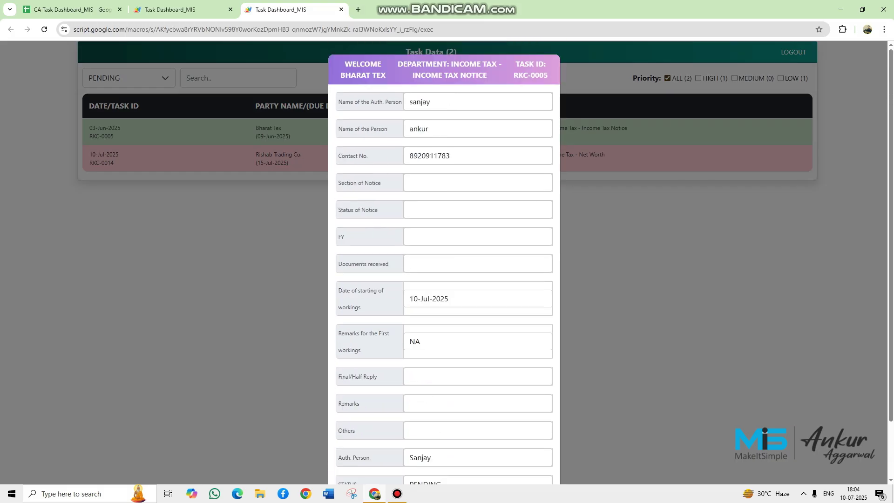
scroll(444, 263, "down", 2)
scroll(444, 262, "up", 2)
- Glance at the DATABASE sheet, then finish reviewing and close the RKC-0005 form
left_click(72, 9)
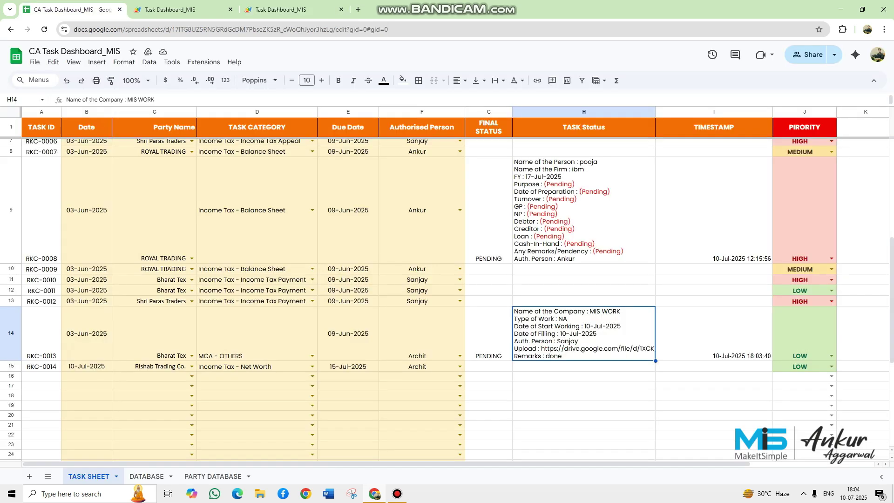
left_click(146, 476)
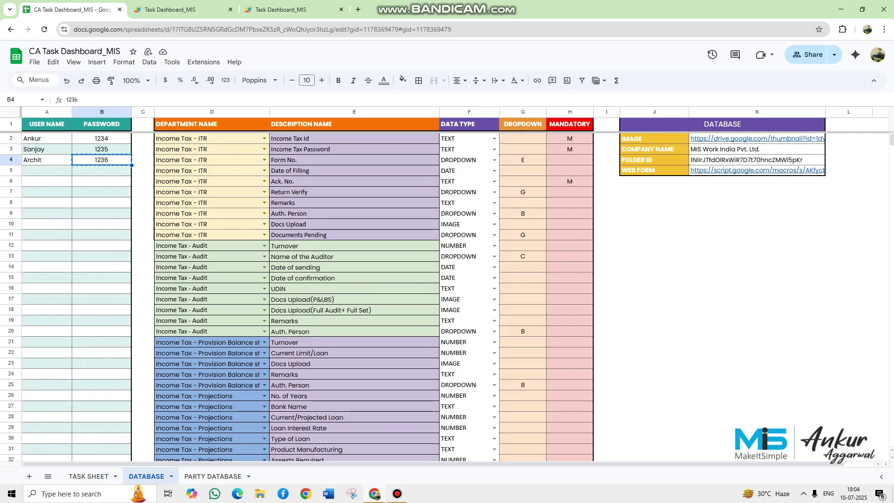
left_click(281, 10)
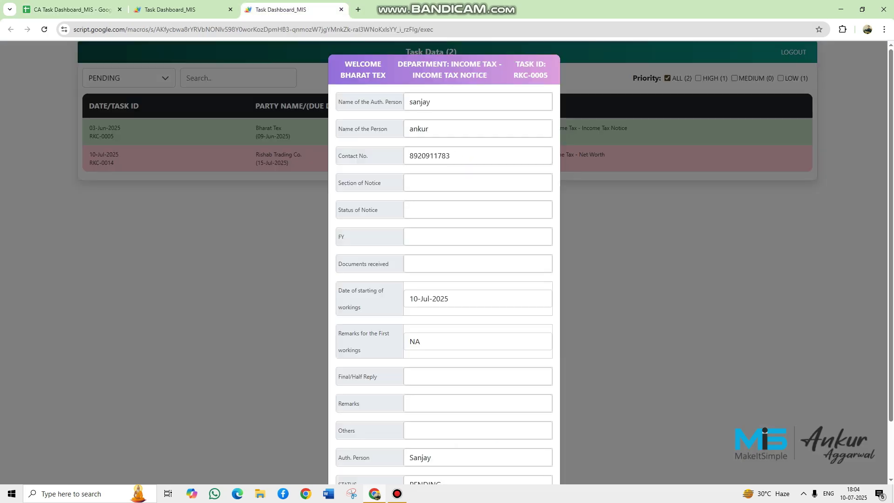
scroll(444, 260, "down", 3)
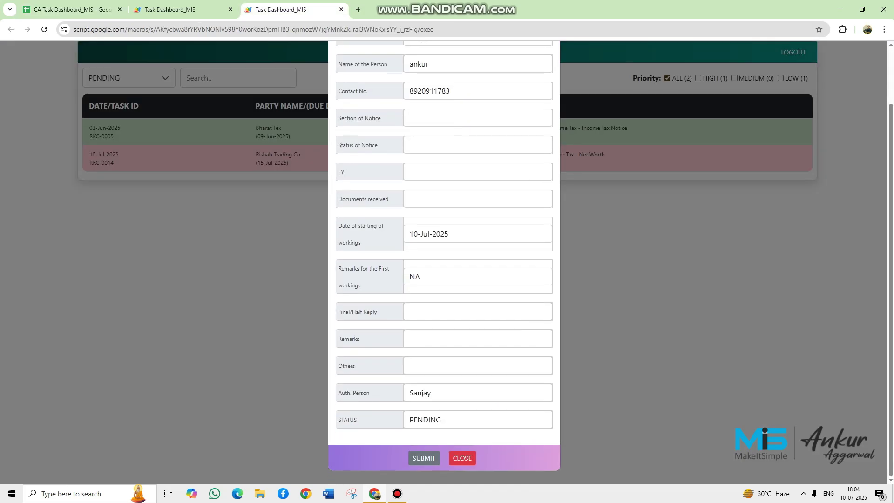
scroll(444, 260, "up", 3)
scroll(444, 260, "down", 3)
left_click(462, 458)
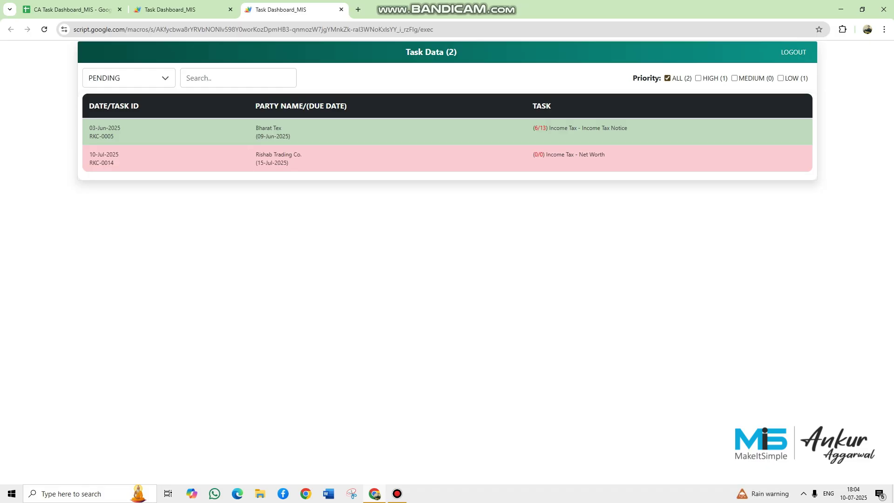
- Copy the second user's password from DATABASE and go to the dashboard sign-in page
left_click(70, 9)
left_click(101, 149)
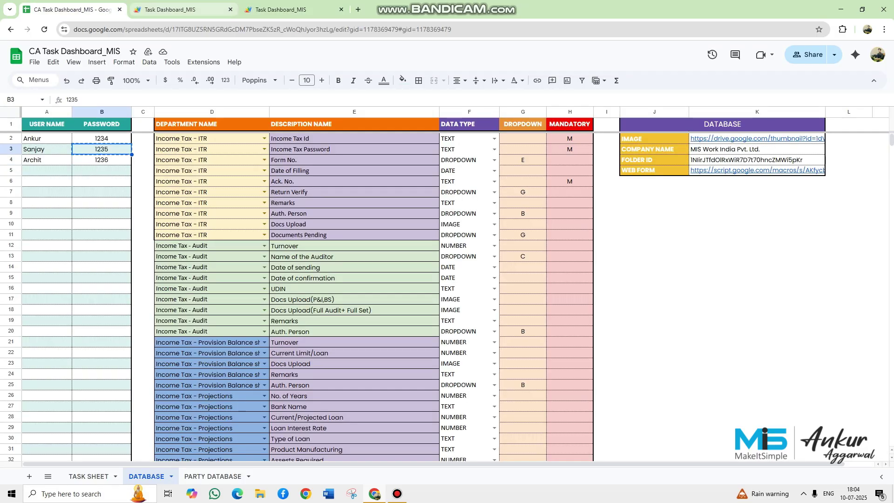
left_click(176, 10)
- Sign in with the second user's pasted password and dismiss the Apps Script notice
key("ctrl+v")
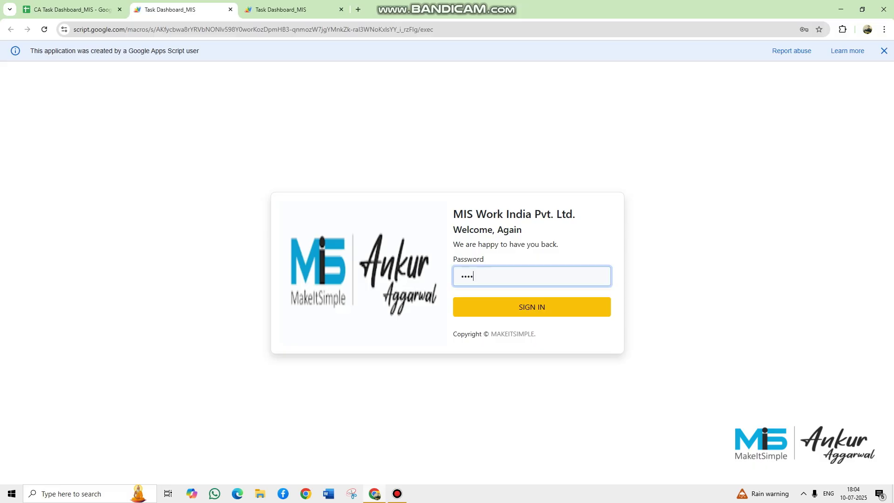
left_click(532, 306)
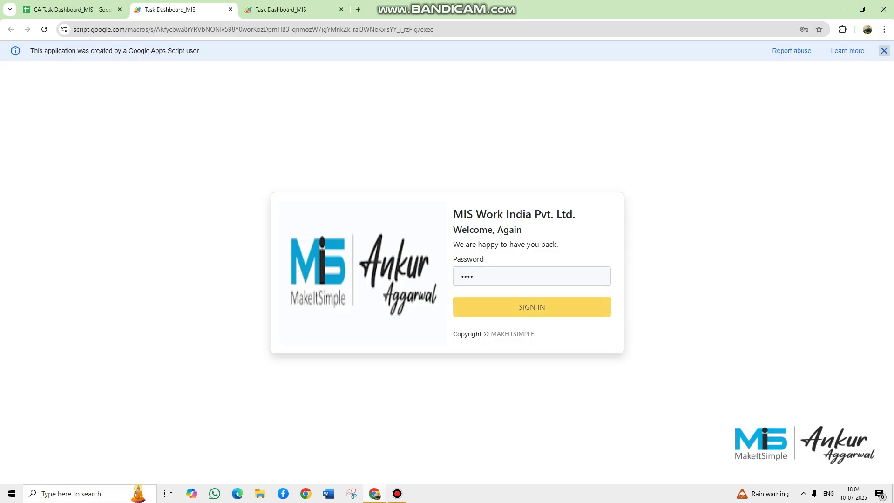
left_click(884, 51)
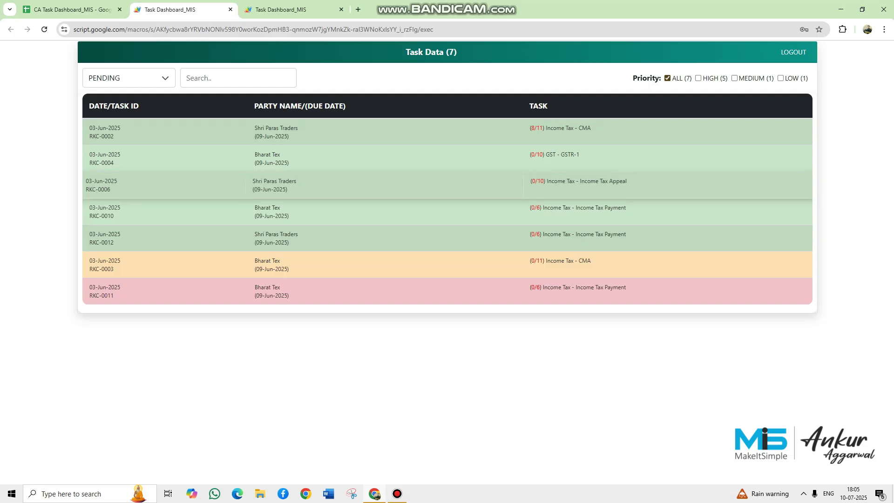
- After checking RKC-0006, enter Advanced Tax 879, Self Assessment Tax 7986 and year 2025 for RKC-0011
left_click(540, 186)
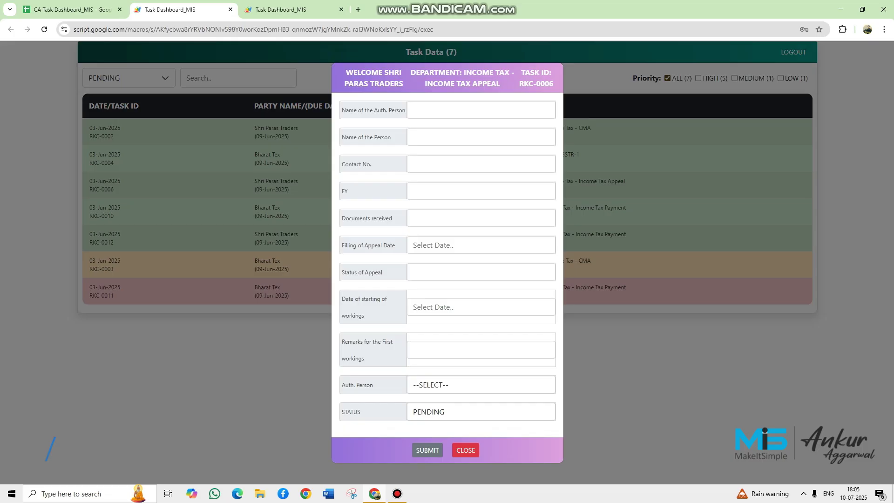
left_click(465, 450)
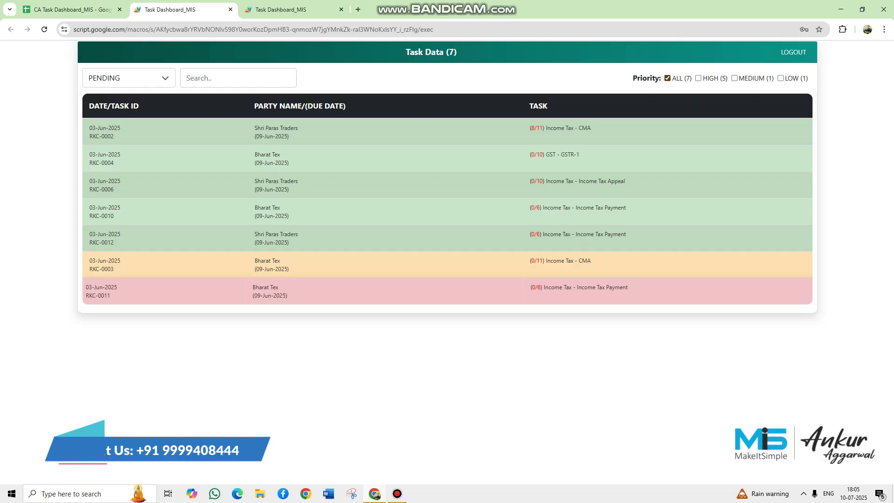
left_click(466, 291)
left_click(475, 180)
type("879")
key("Tab")
type("7986")
key("Tab")
type("51")
key("BackSpace")
key("BackSpace")
type("2025")
- Set Name of Person SANJAY, remarks NA, second Auth. Person, then submit RKC-0011
key("Tab")
type("SANJAY")
key("Tab")
type("NA")
key("Tab")
key("alt+Down")
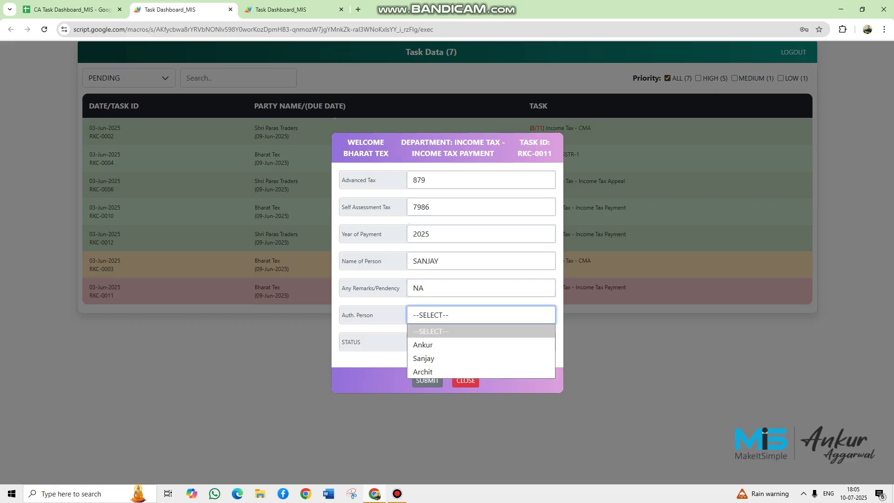
key("Down")
key("Down")
left_click(423, 358)
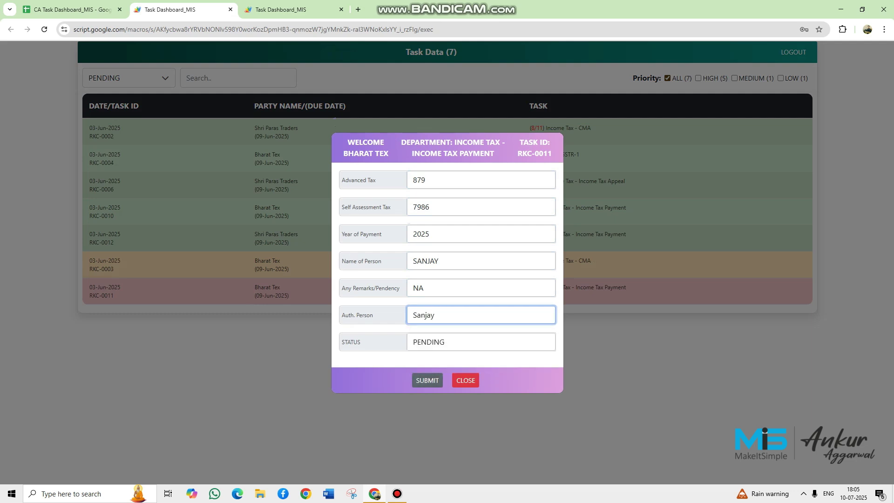
left_click(428, 380)
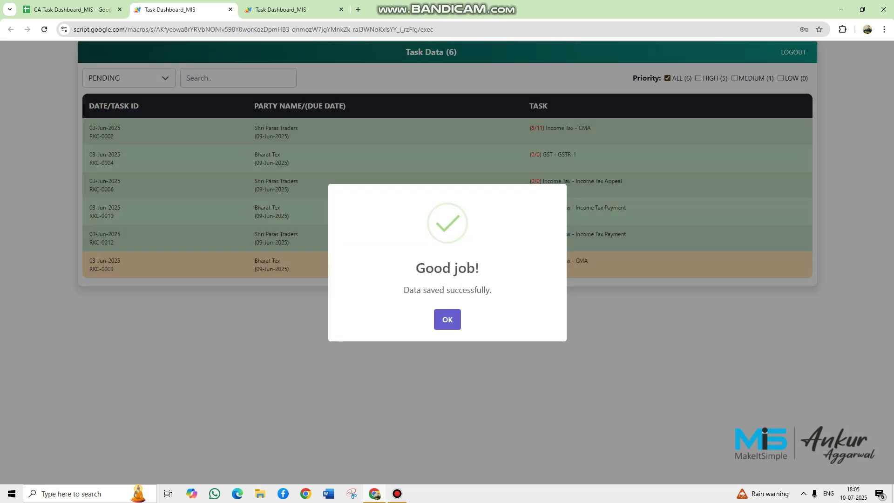
left_click(447, 317)
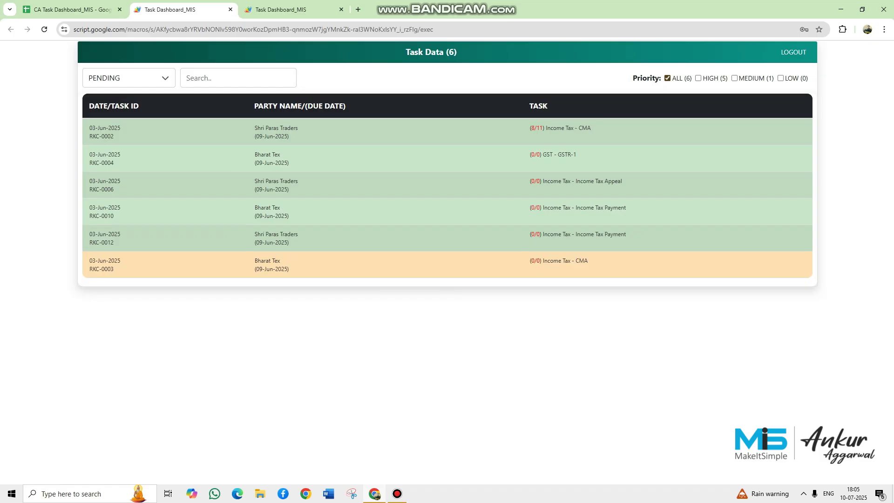
left_click(129, 77)
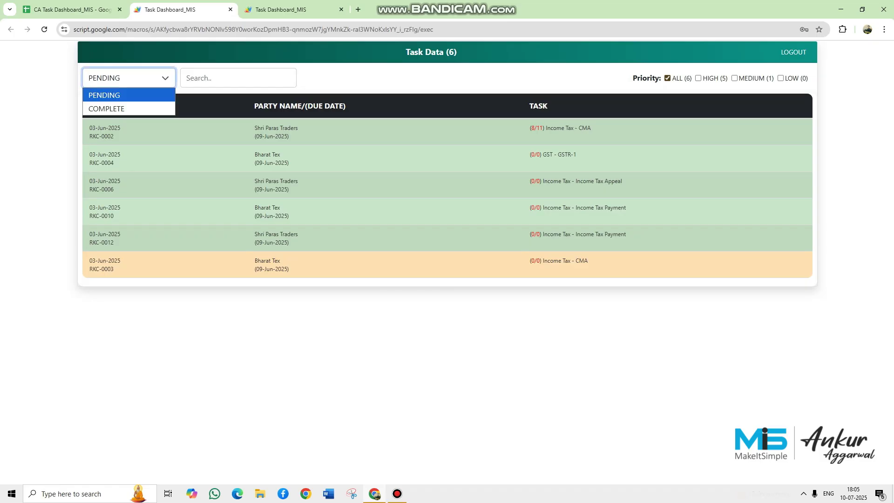
left_click(107, 108)
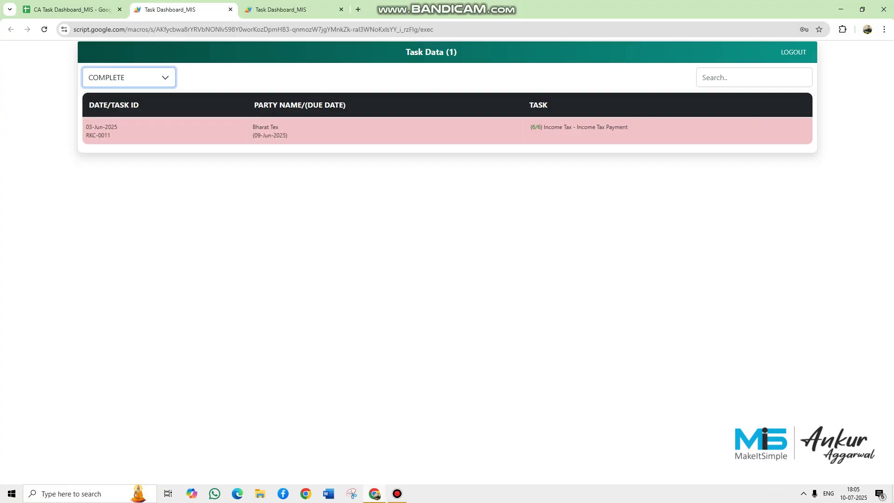
left_click(129, 78)
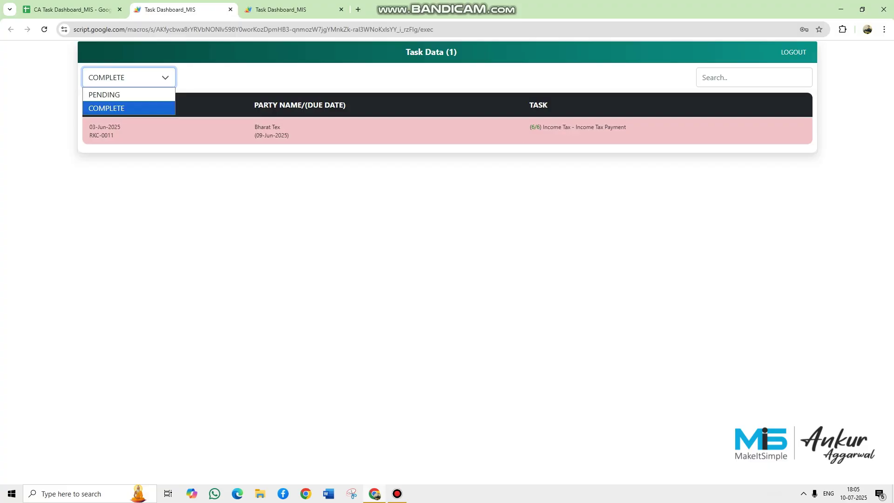
left_click(107, 95)
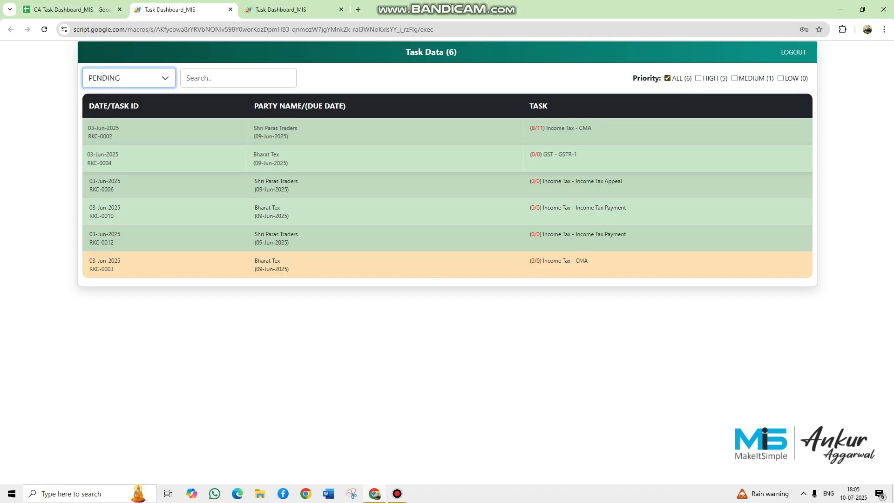
left_click(276, 132)
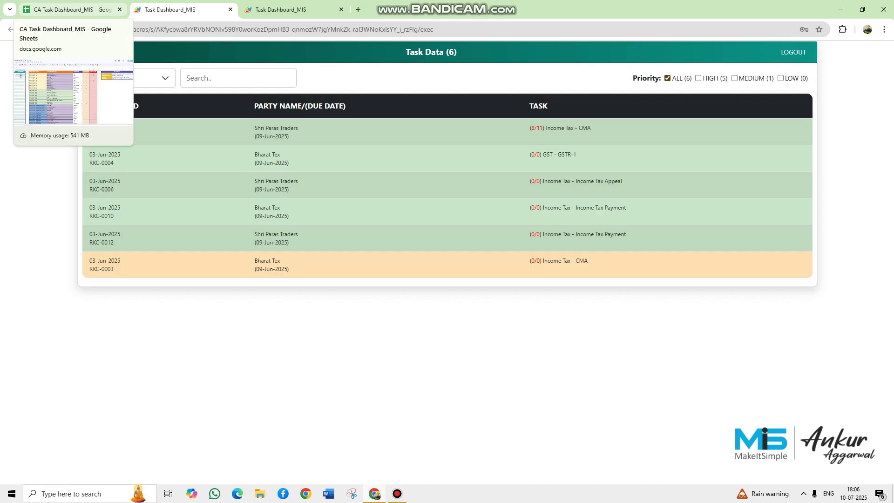
- Return to the spreadsheet's TASK SHEET and select the range B16:F22
left_click(70, 9)
left_click(88, 476)
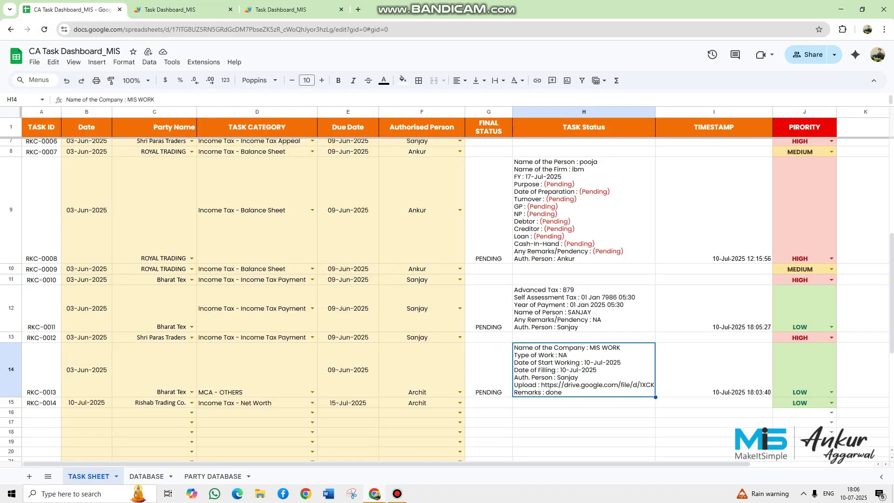
scroll(457, 298, "down", 3)
left_click(154, 237)
scroll(155, 237, "down", 1)
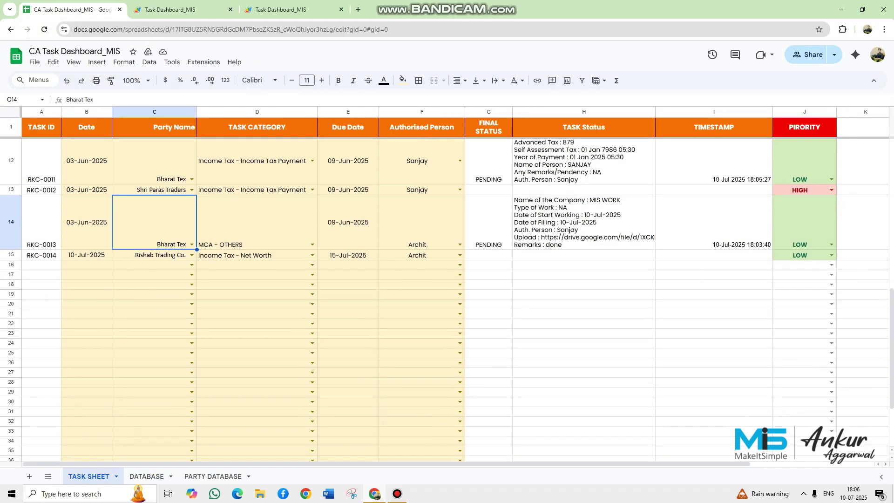
left_click_drag(87, 250, 422, 309)
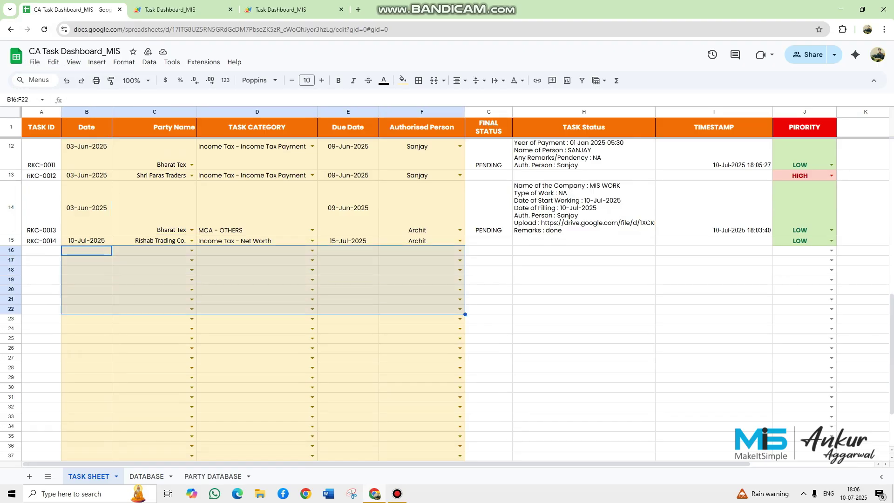